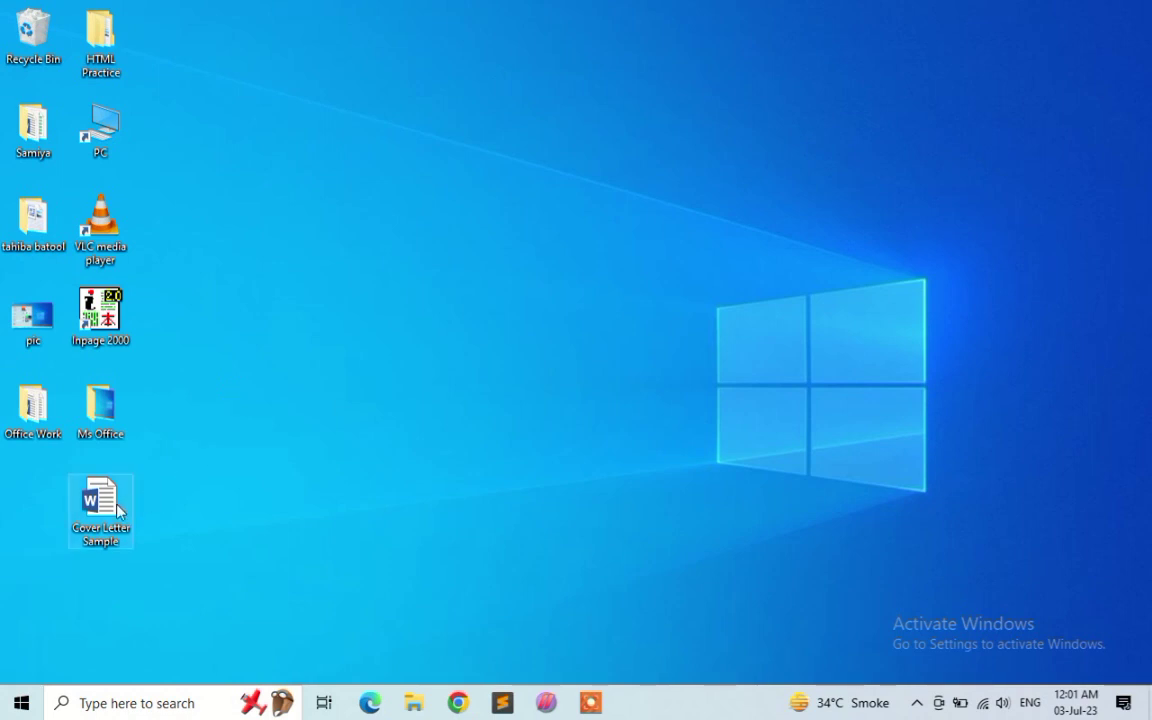
- Move the Cover Letter Sample file on the desktop to the empty spot directly below the Office Work folder
{"action": "left_click_drag", "start_coordinate": [117, 510], "coordinate": [48, 510]}
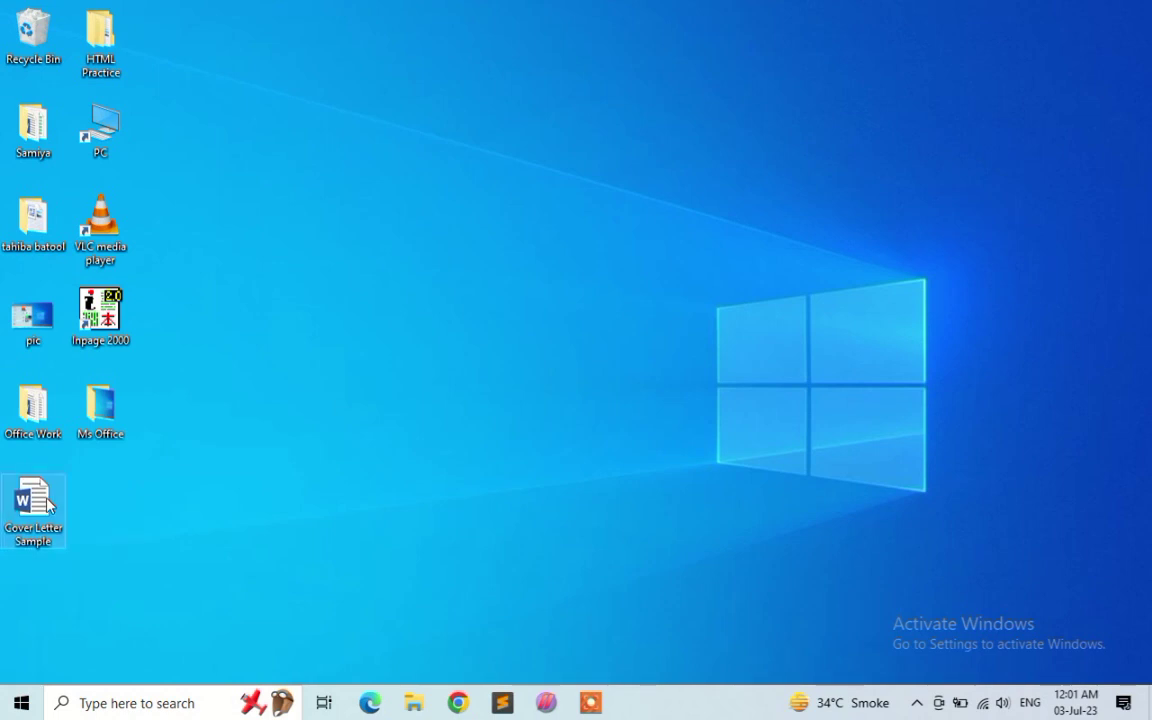
{"action": "left_click", "coordinate": [386, 405]}
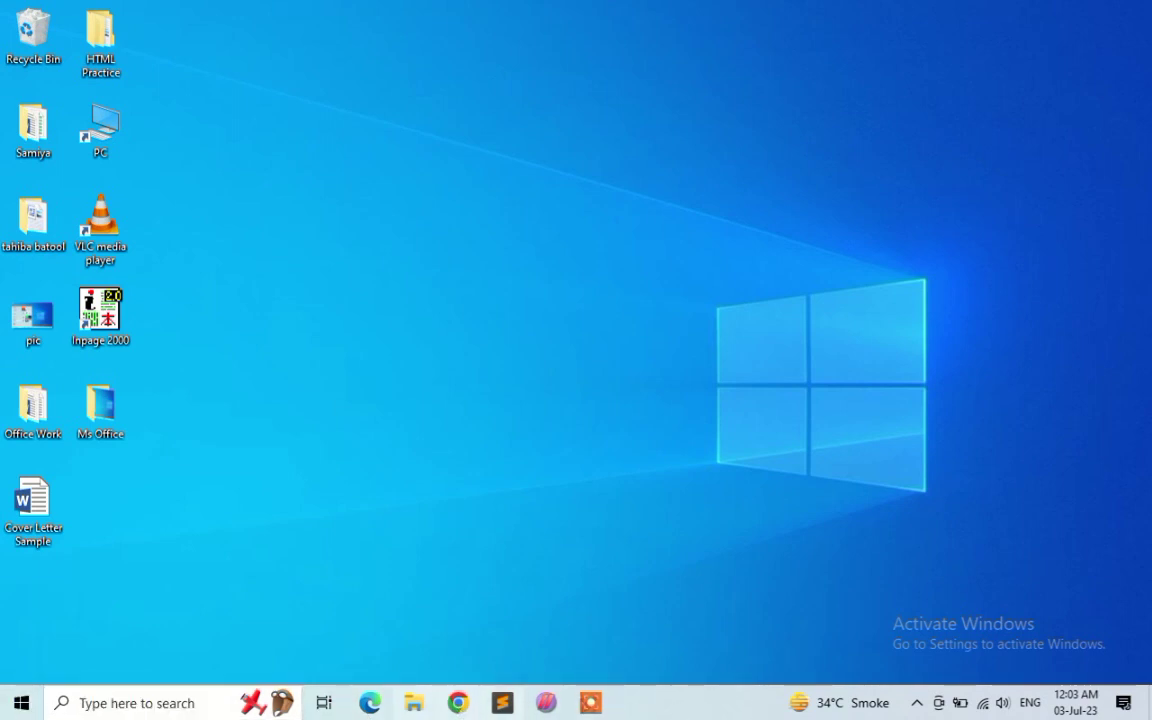
- Show the power options of the Start menu, including Shut down and Restart, and close it without choosing one
{"action": "left_click", "coordinate": [23, 704]}
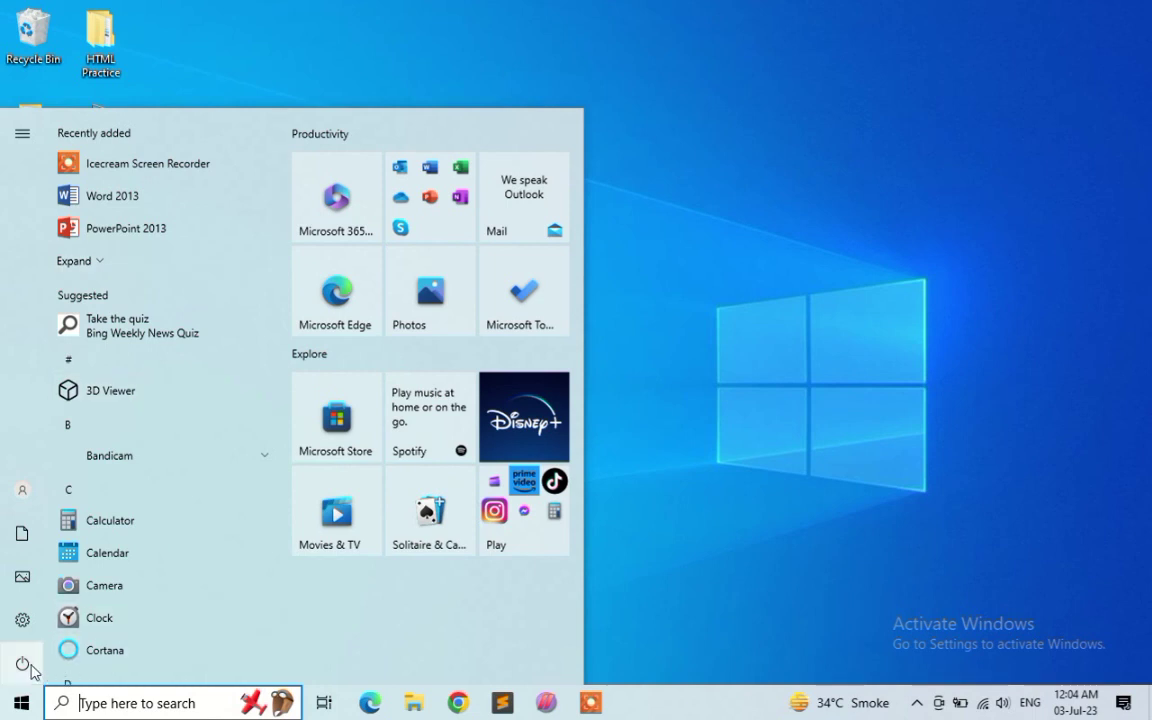
{"action": "mouse_move", "coordinate": [31, 668]}
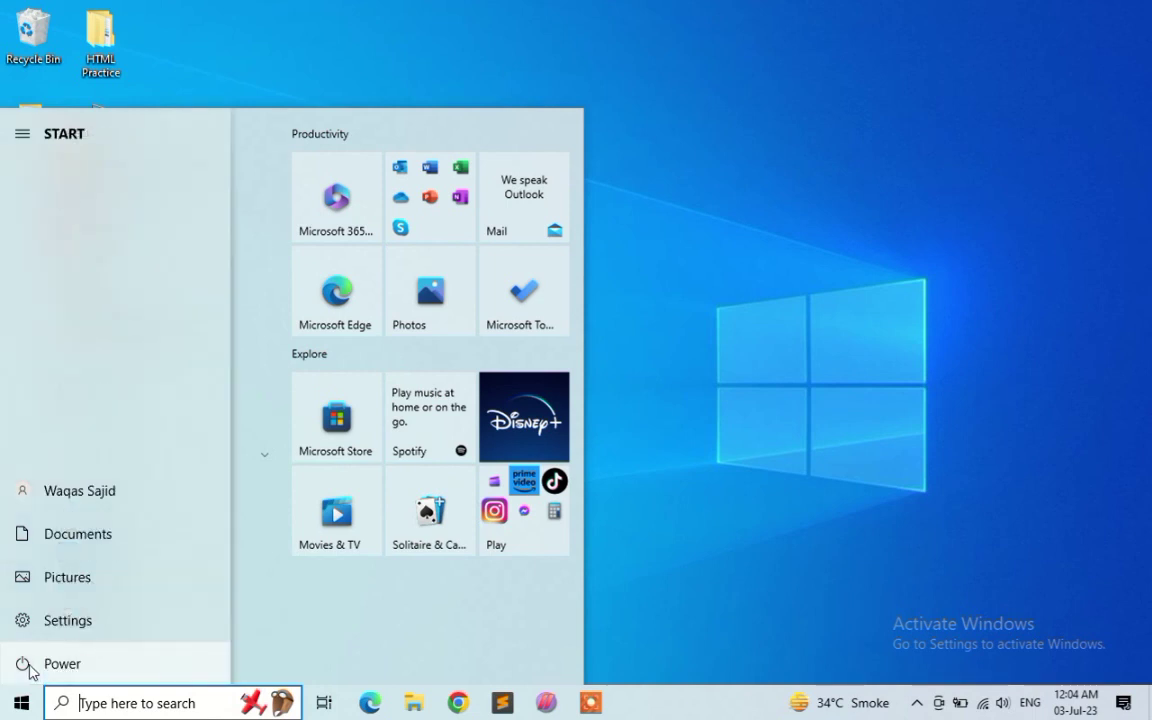
{"action": "left_click", "coordinate": [31, 668]}
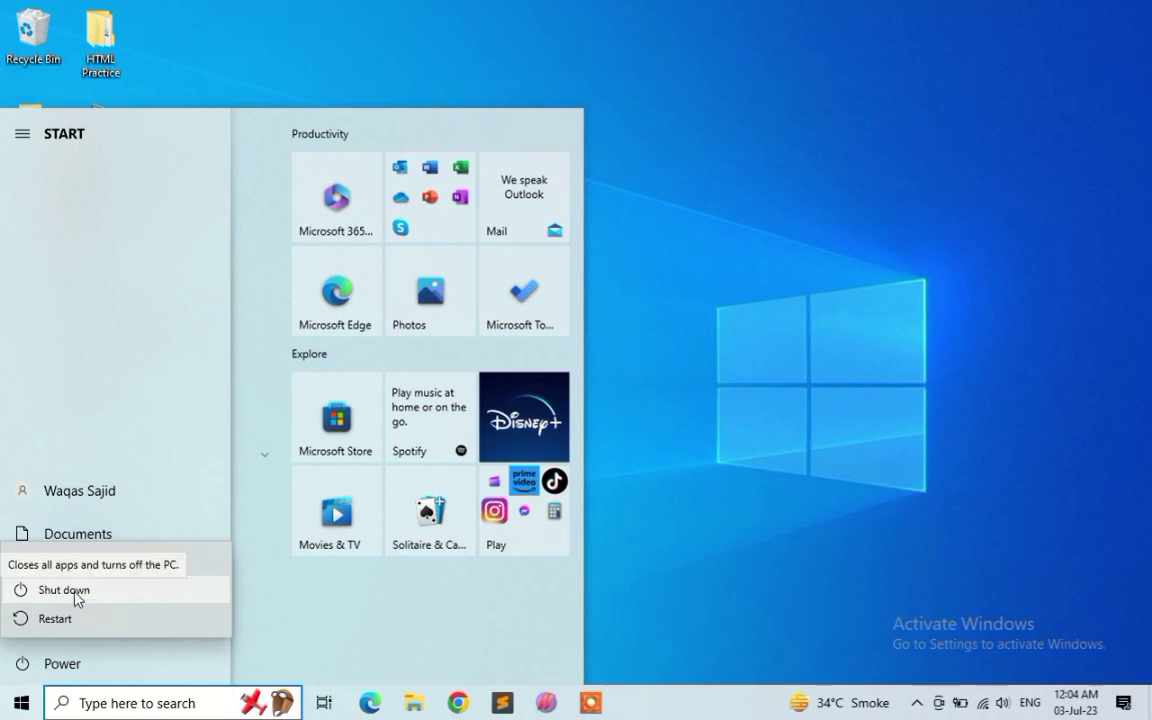
{"action": "left_click", "coordinate": [636, 377]}
{"action": "left_click", "coordinate": [636, 377]}
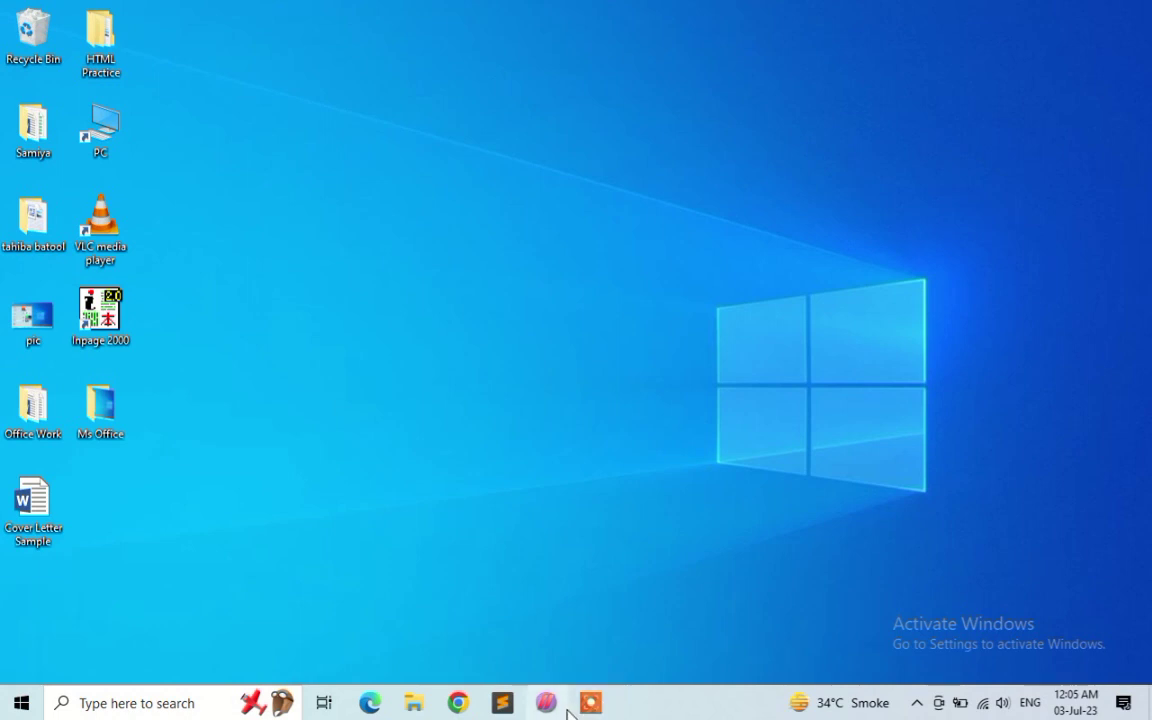
- Look at the taskbar's weather widget and its hidden notification icons, closing each view again
{"action": "left_click", "coordinate": [833, 706]}
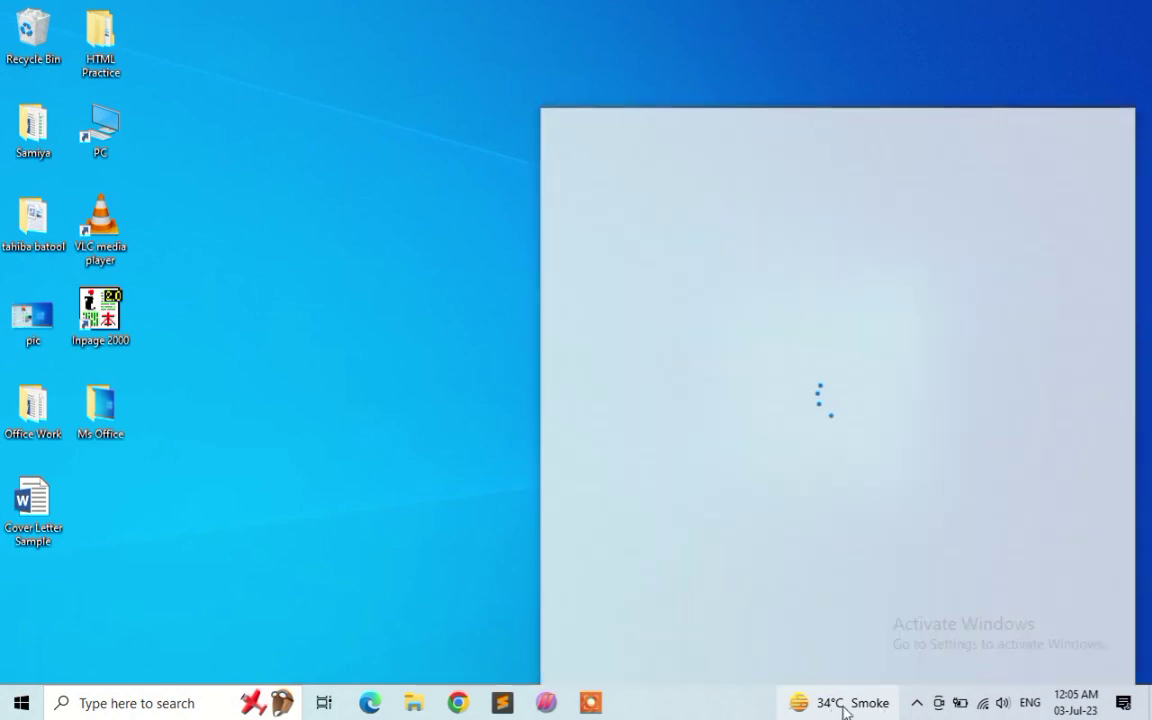
{"action": "left_click", "coordinate": [473, 620]}
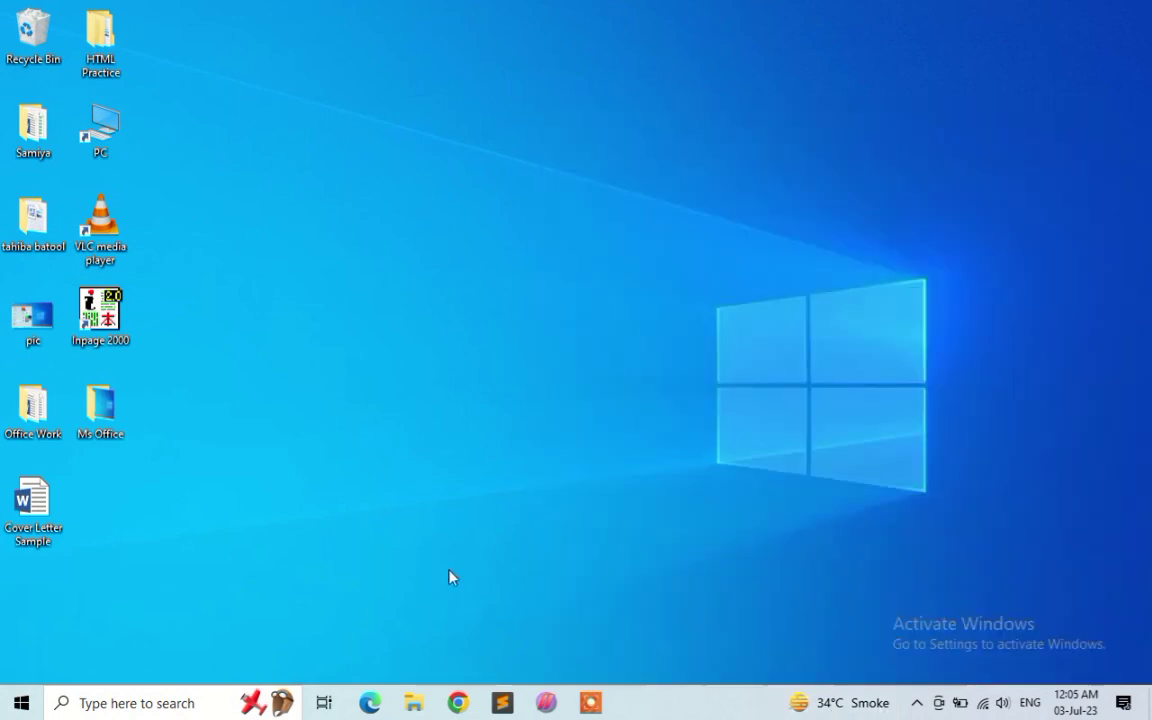
{"action": "left_click", "coordinate": [917, 704]}
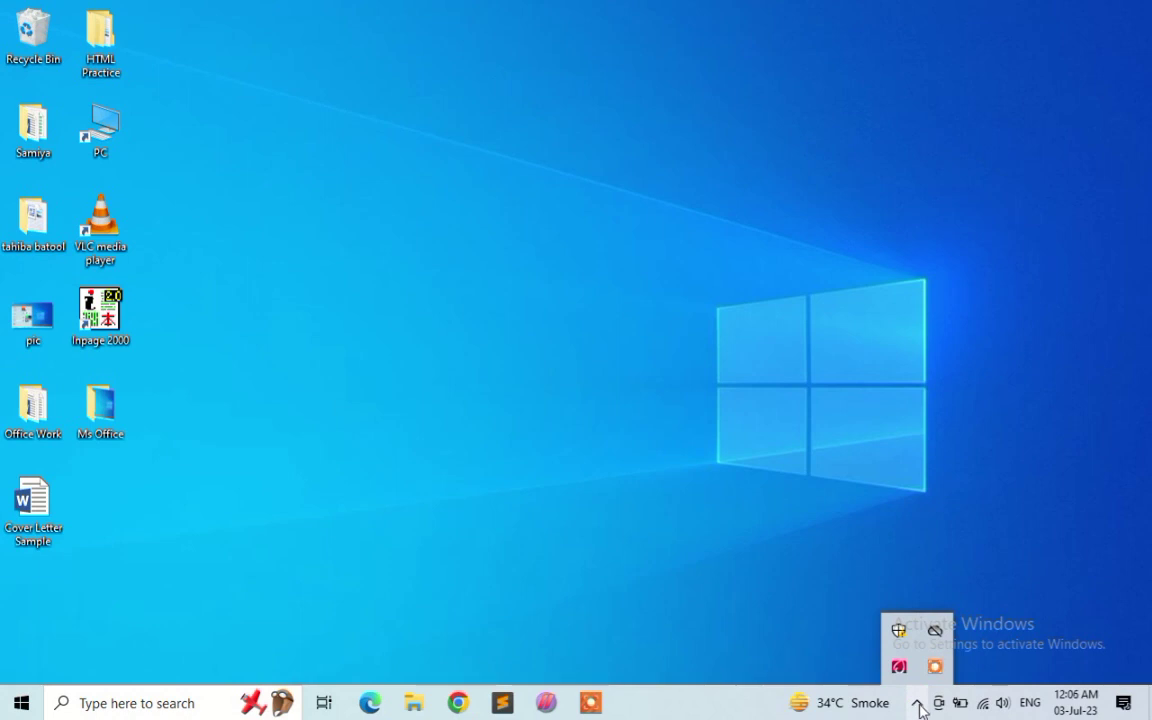
{"action": "left_click", "coordinate": [918, 704]}
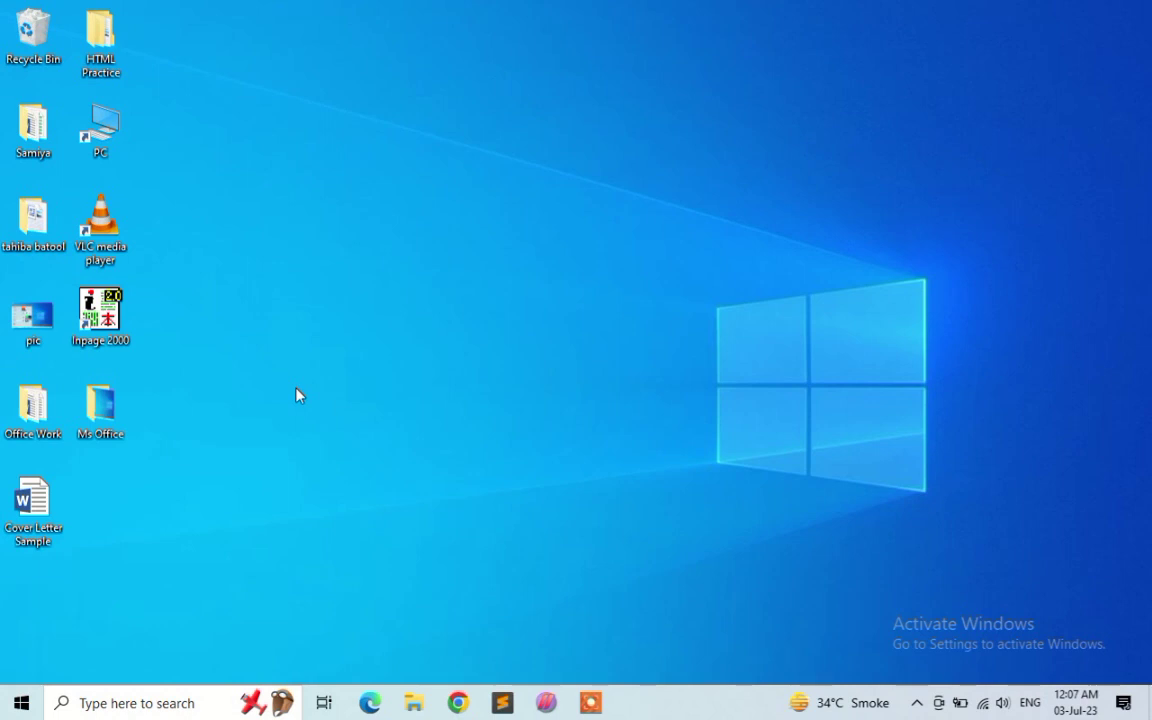
- Open the Microsoft Office Select Edition 2013 folder inside the Software folder on Local Disk (G:), with File Explorer maximized
{"action": "double_click", "coordinate": [94, 129]}
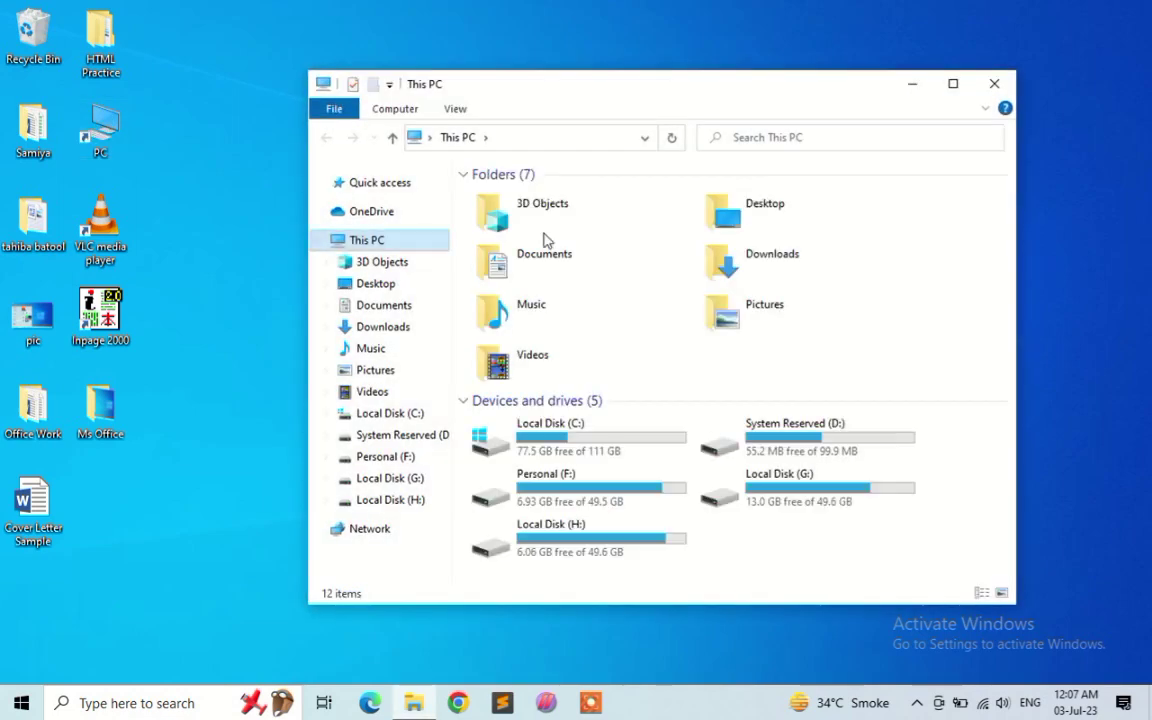
{"action": "double_click", "coordinate": [576, 84]}
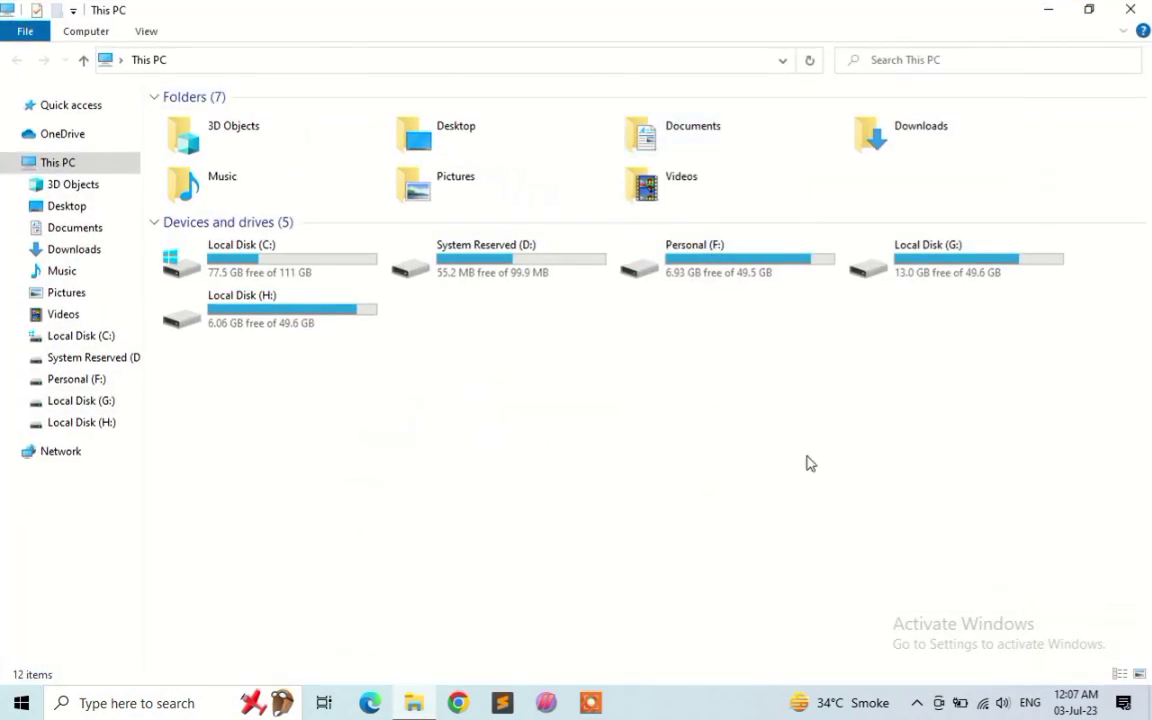
{"action": "left_click", "coordinate": [920, 250]}
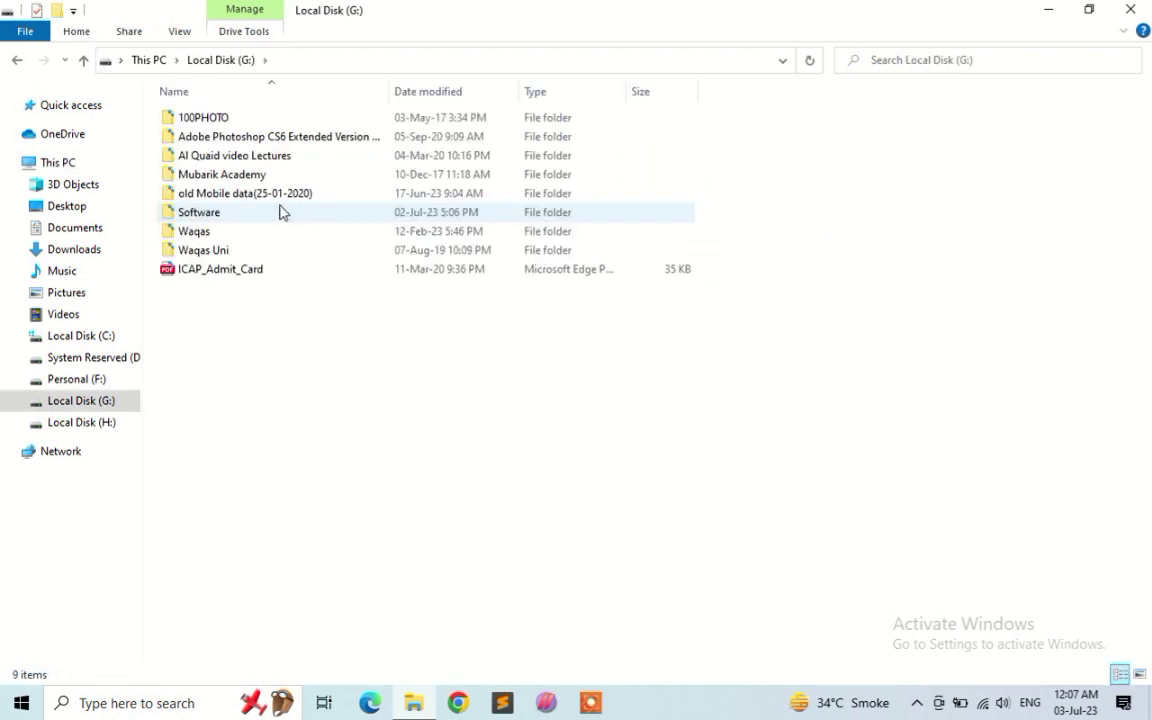
{"action": "double_click", "coordinate": [240, 212]}
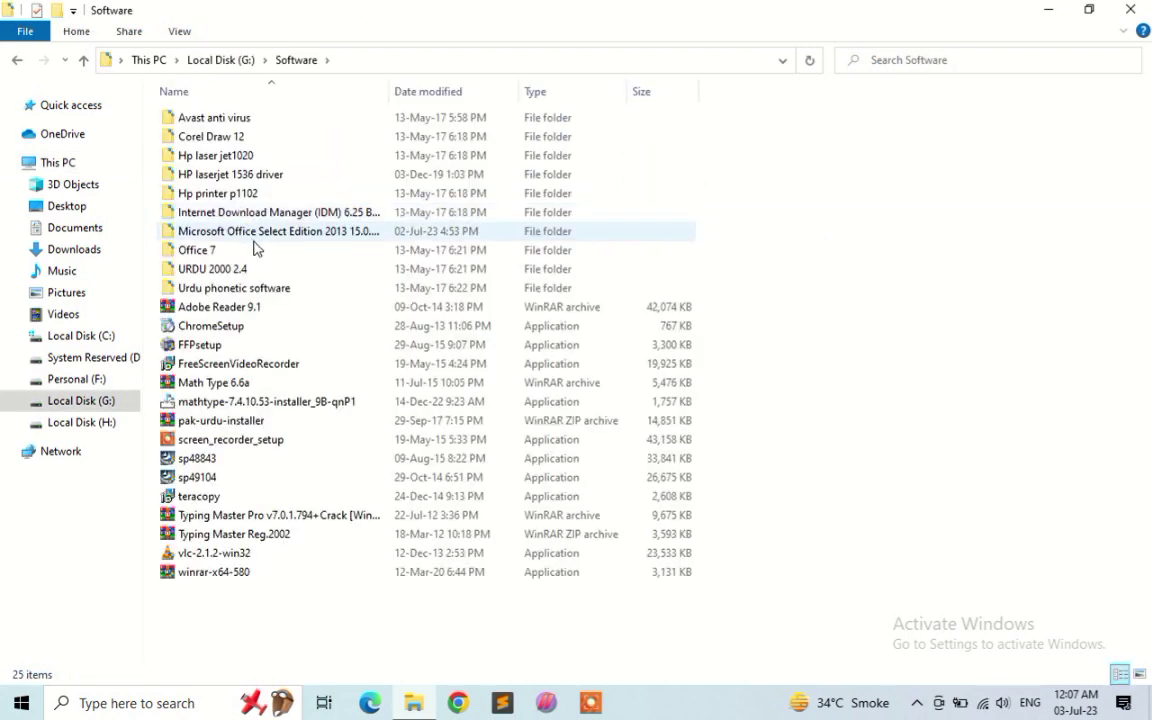
{"action": "left_click", "coordinate": [255, 238]}
{"action": "double_click", "coordinate": [256, 241]}
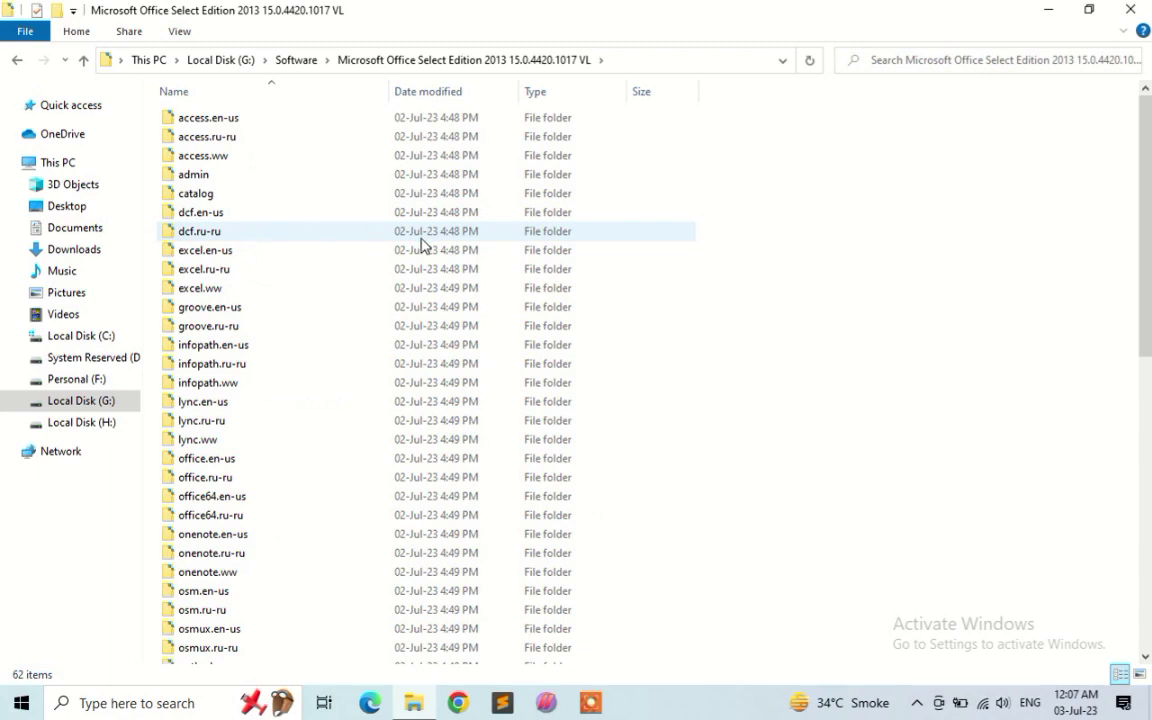
- Run the setup application from the Office 2013 folder, and close the folder window
{"action": "scroll", "coordinate": [421, 244], "scroll_direction": "down", "scroll_amount": 11}
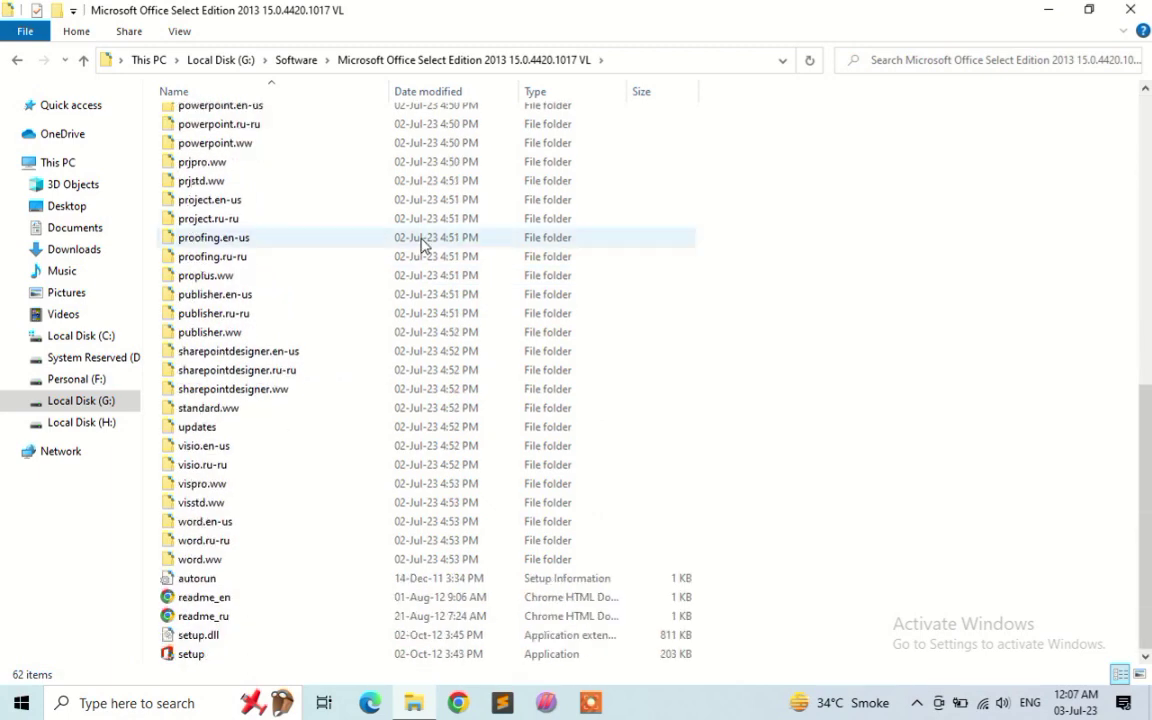
{"action": "double_click", "coordinate": [224, 654]}
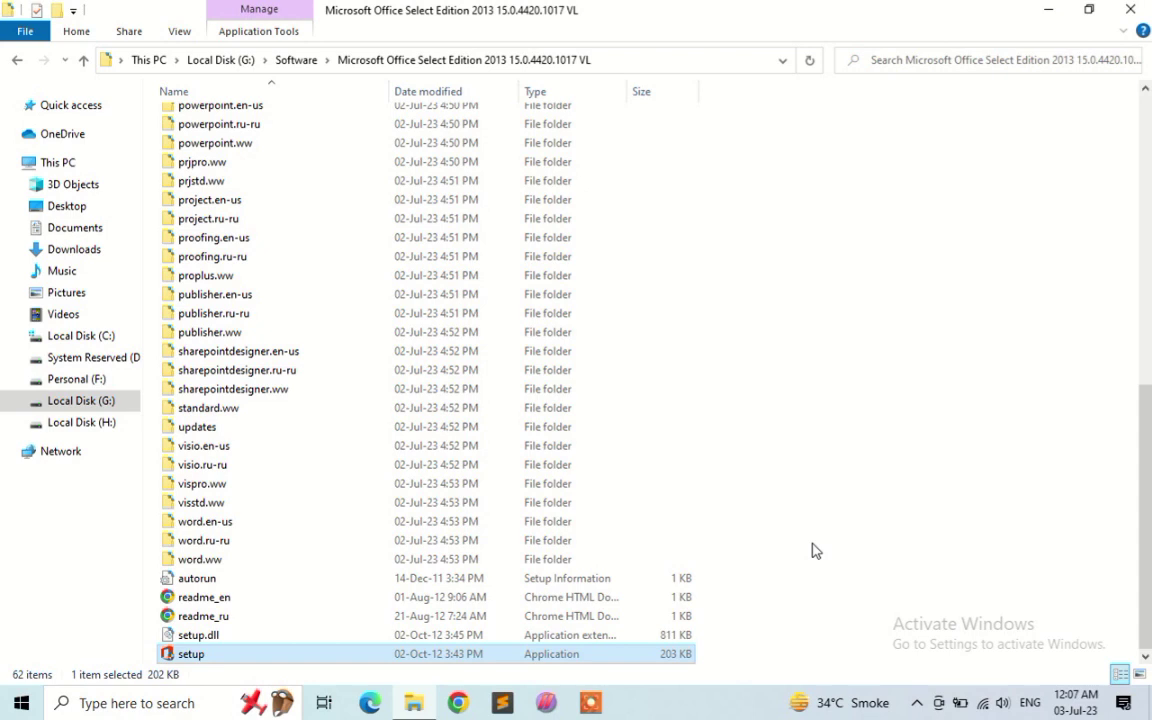
{"action": "left_click", "coordinate": [1143, 10]}
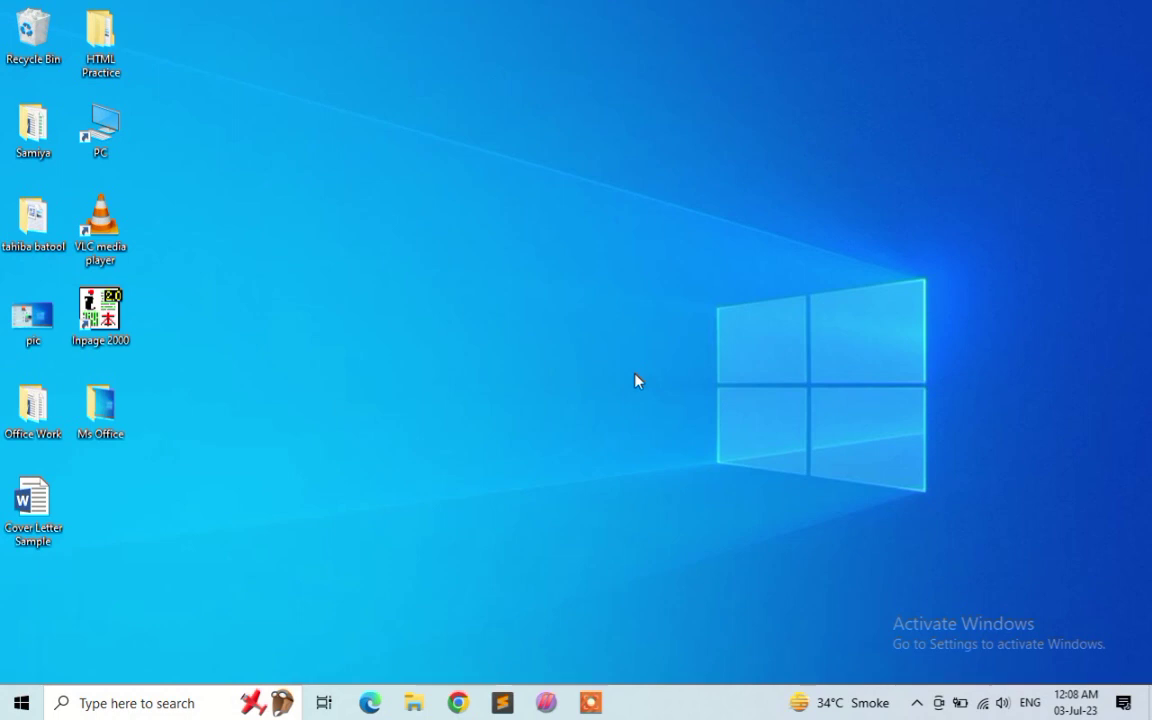
- Examine the full list of recently added programs in the Start menu for the Office 2013 applications, and close it
{"action": "left_click", "coordinate": [12, 708]}
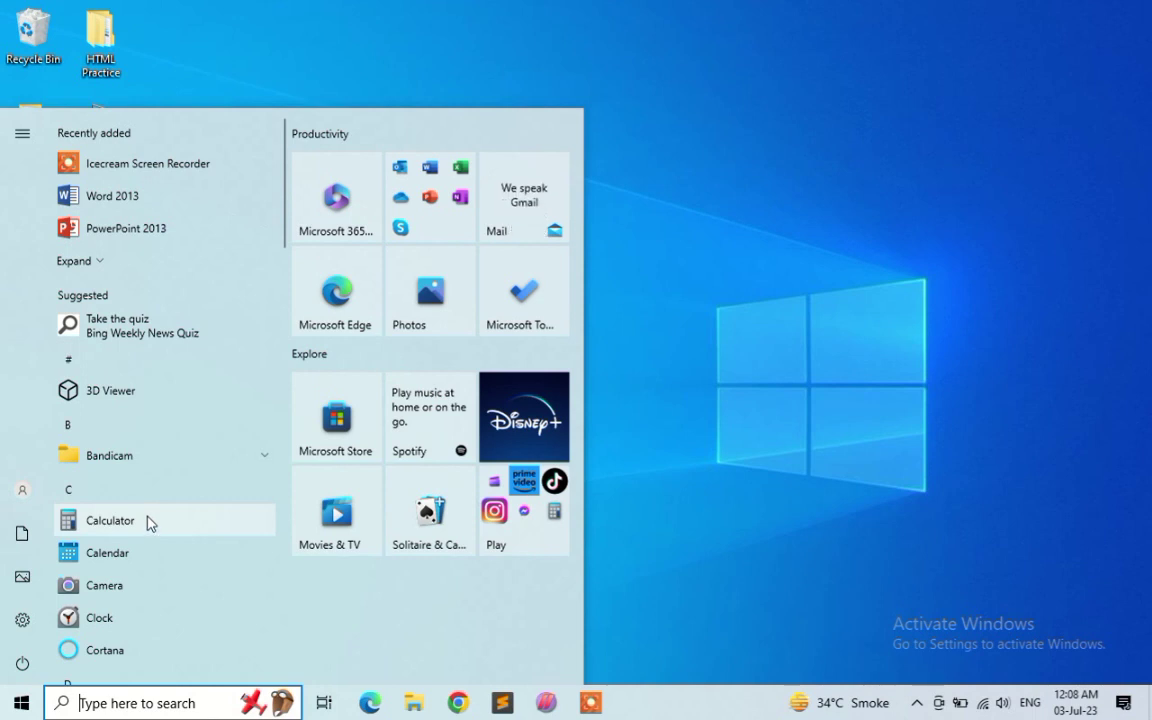
{"action": "left_click", "coordinate": [73, 262]}
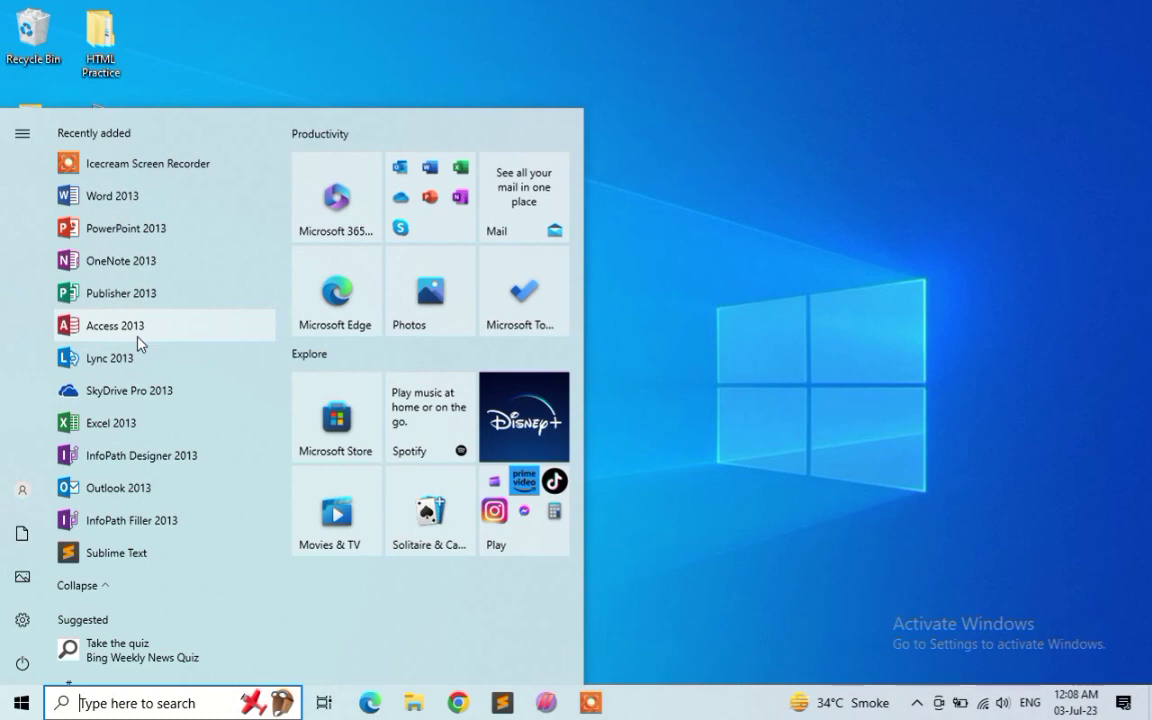
{"action": "left_click", "coordinate": [569, 64]}
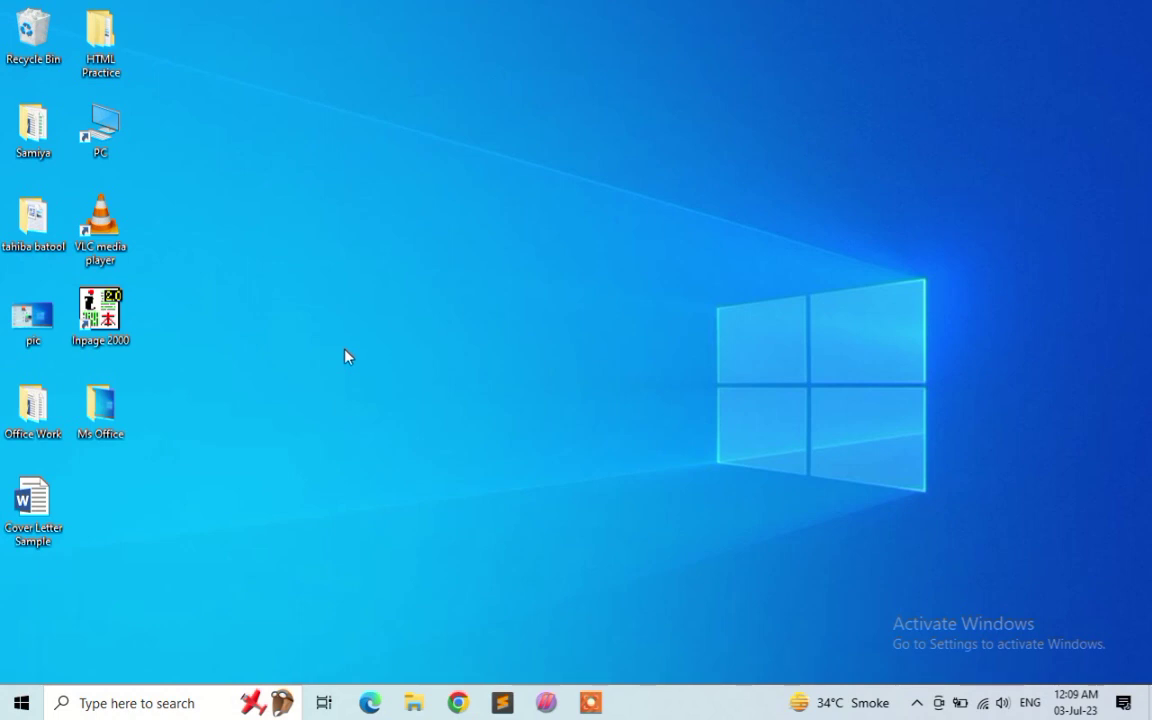
- Launch Word 2013 and look through the document templates offered on its start screen
{"action": "left_click", "coordinate": [22, 703]}
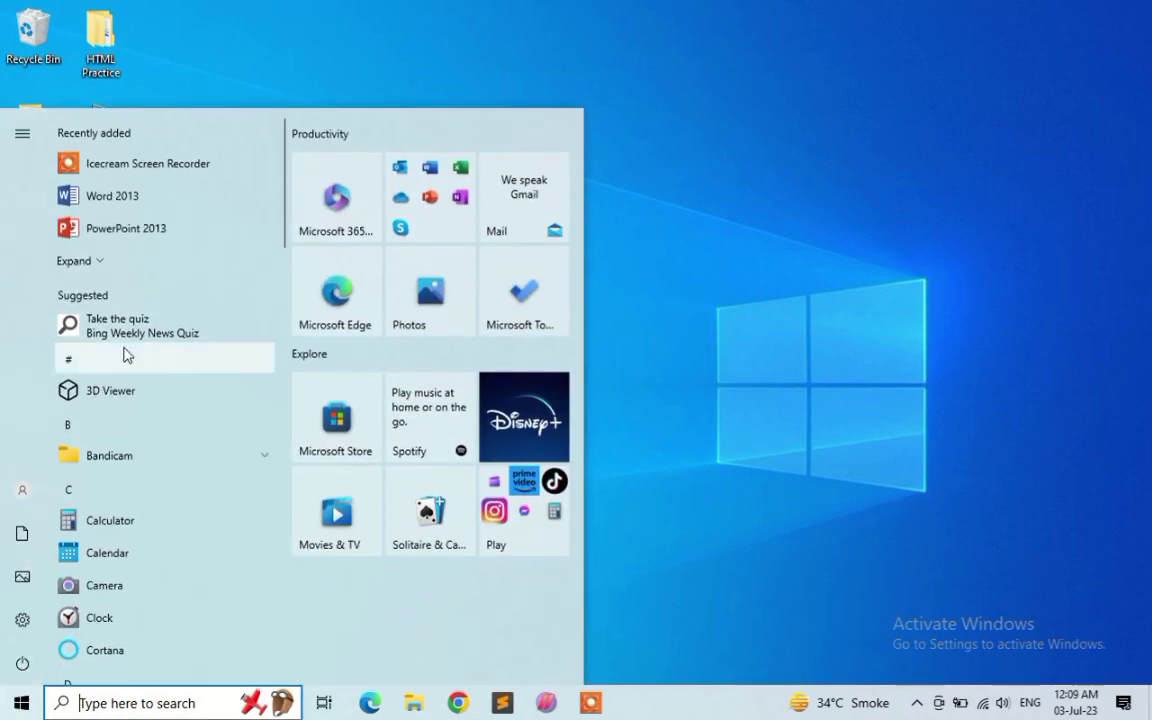
{"action": "left_click", "coordinate": [112, 196]}
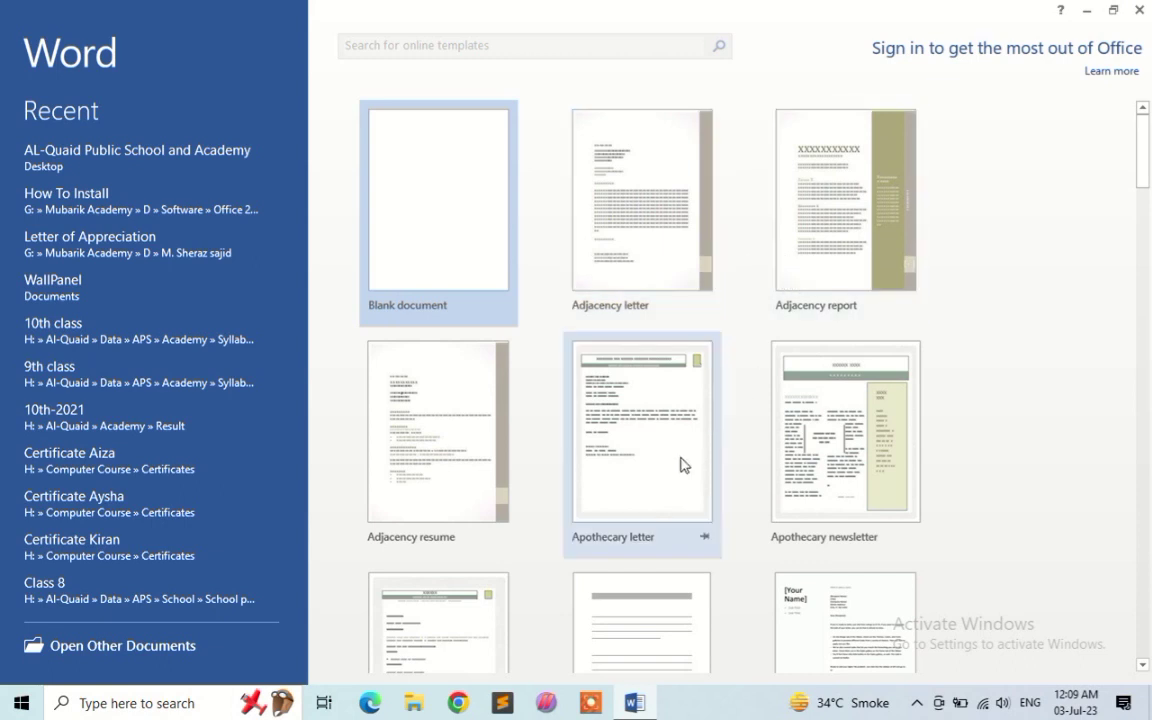
{"action": "scroll", "coordinate": [686, 470], "scroll_direction": "down", "scroll_amount": 1}
{"action": "scroll", "coordinate": [686, 470], "scroll_direction": "down", "scroll_amount": 1}
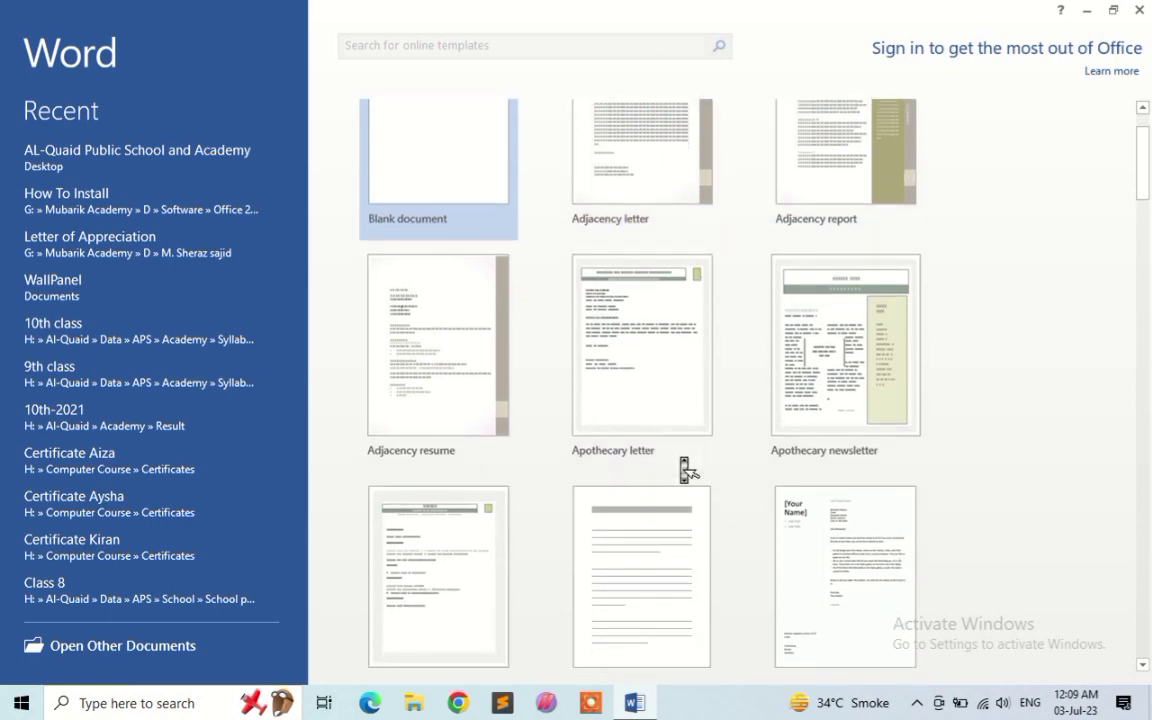
{"action": "scroll", "coordinate": [686, 470], "scroll_direction": "down", "scroll_amount": 1}
{"action": "scroll", "coordinate": [686, 470], "scroll_direction": "down", "scroll_amount": 1}
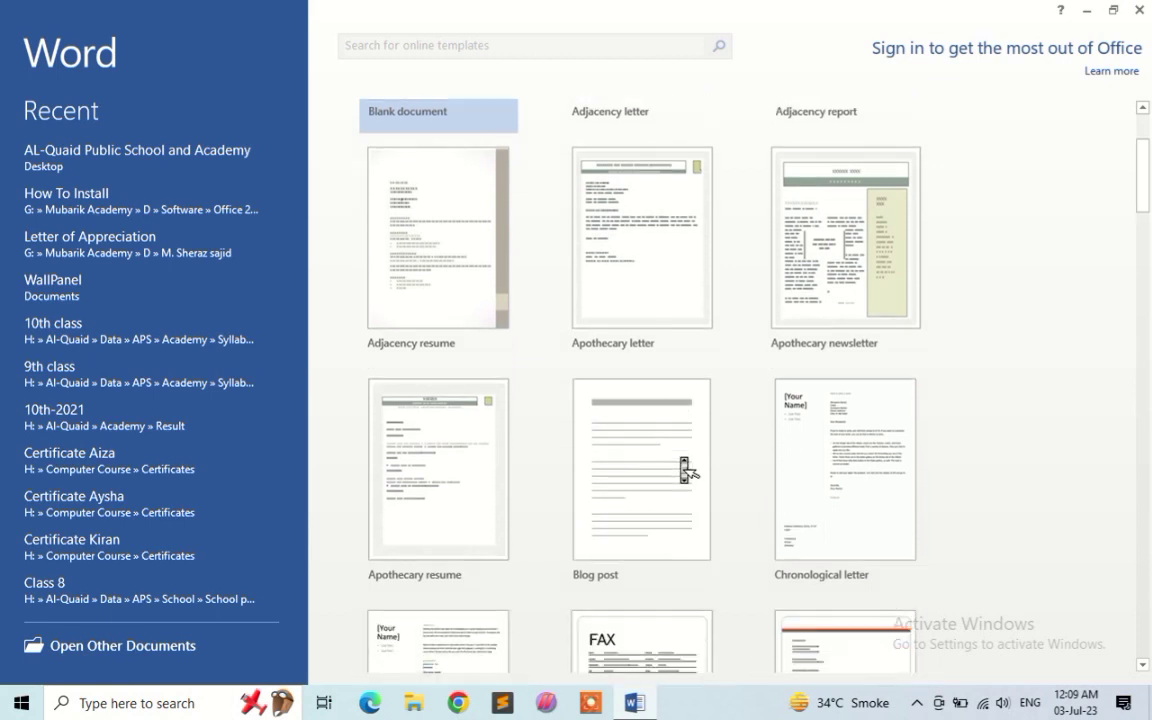
{"action": "scroll", "coordinate": [686, 470], "scroll_direction": "down", "scroll_amount": 2}
{"action": "scroll", "coordinate": [686, 470], "scroll_direction": "down", "scroll_amount": 4}
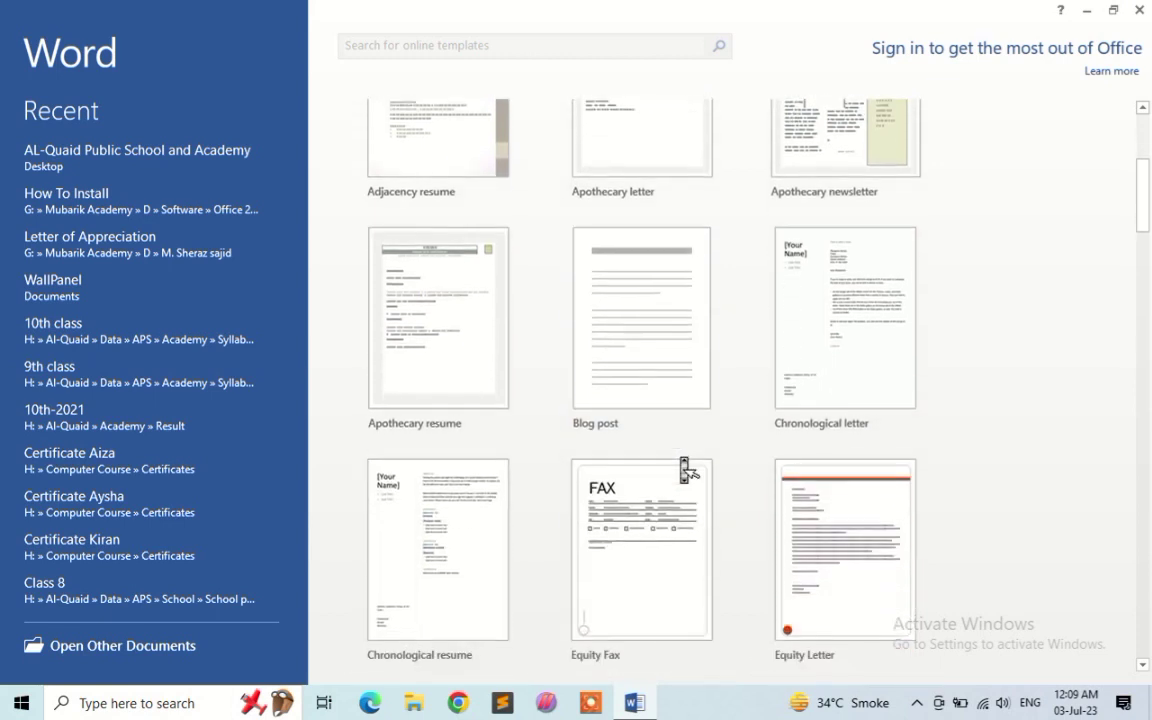
{"action": "scroll", "coordinate": [683, 464], "scroll_direction": "down", "scroll_amount": 8}
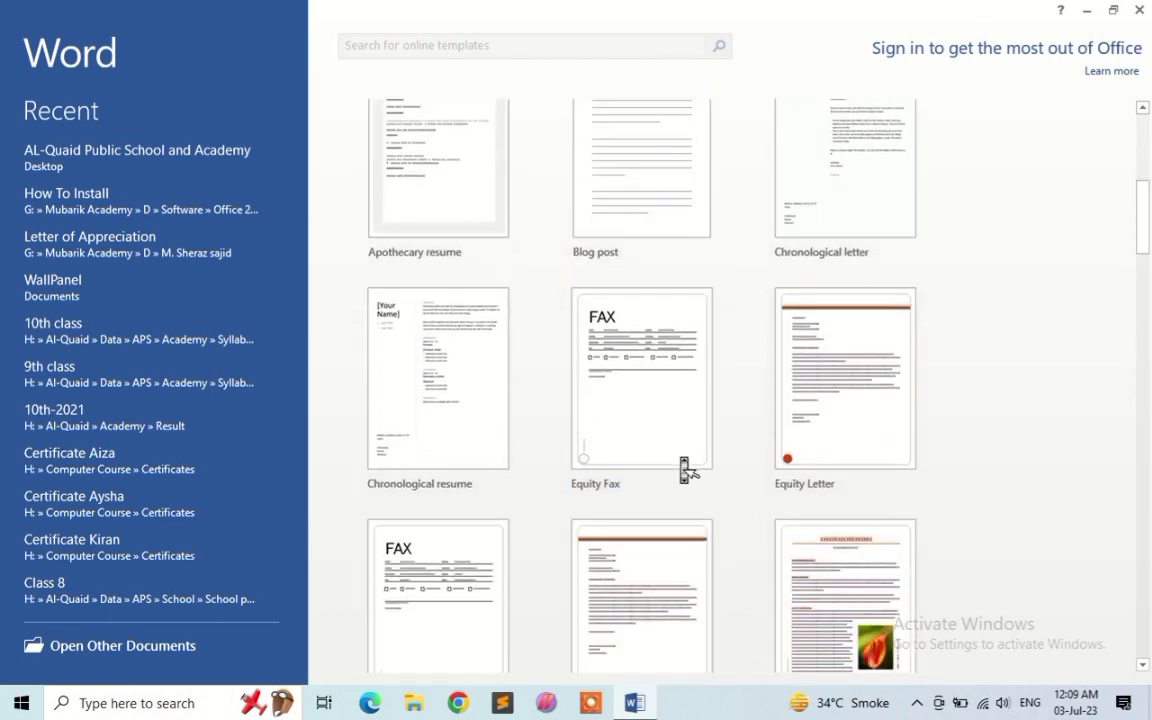
{"action": "scroll", "coordinate": [683, 464], "scroll_direction": "down", "scroll_amount": 5}
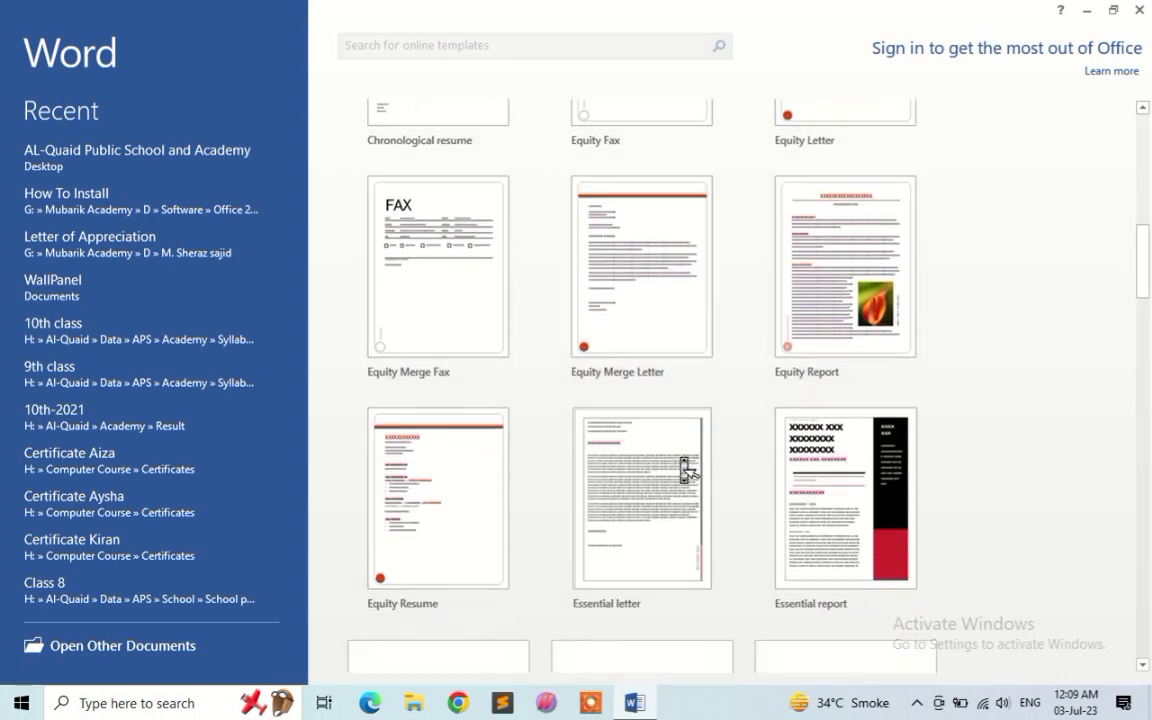
{"action": "scroll", "coordinate": [683, 466], "scroll_direction": "down", "scroll_amount": 10}
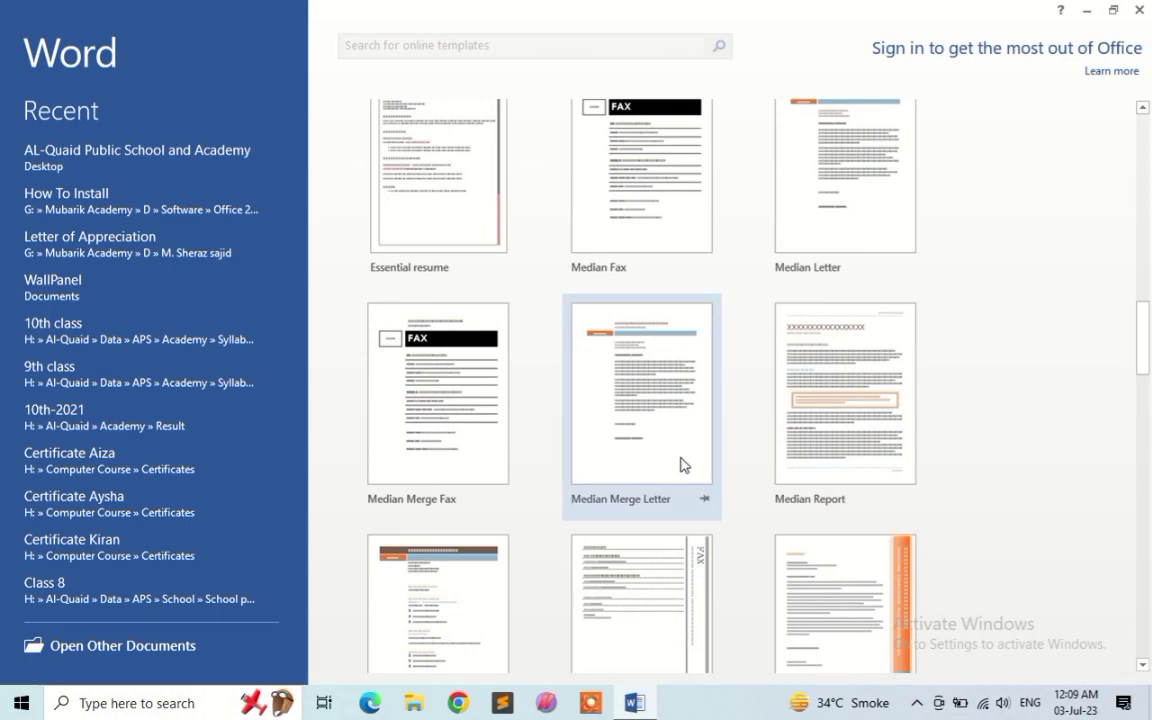
{"action": "scroll", "coordinate": [683, 465], "scroll_direction": "down", "scroll_amount": 8}
{"action": "scroll", "coordinate": [686, 466], "scroll_direction": "up", "scroll_amount": 20}
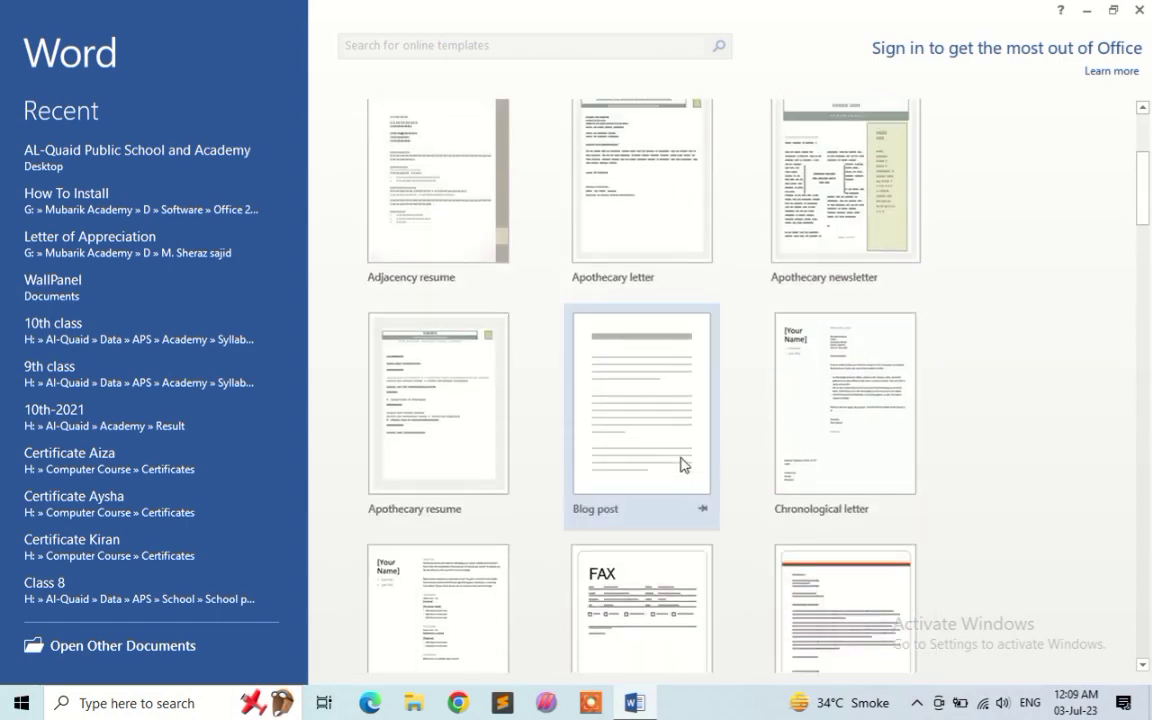
- Create a blank document from the start screen and close Word
{"action": "left_click", "coordinate": [419, 188]}
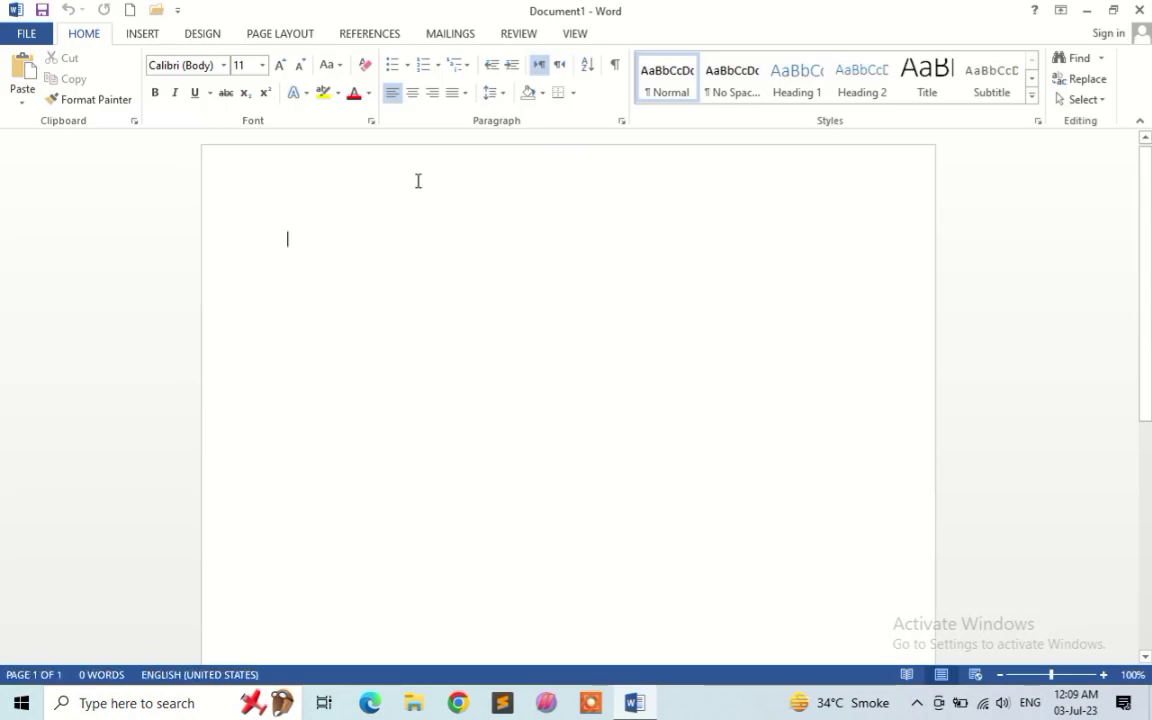
{"action": "left_click", "coordinate": [1140, 10]}
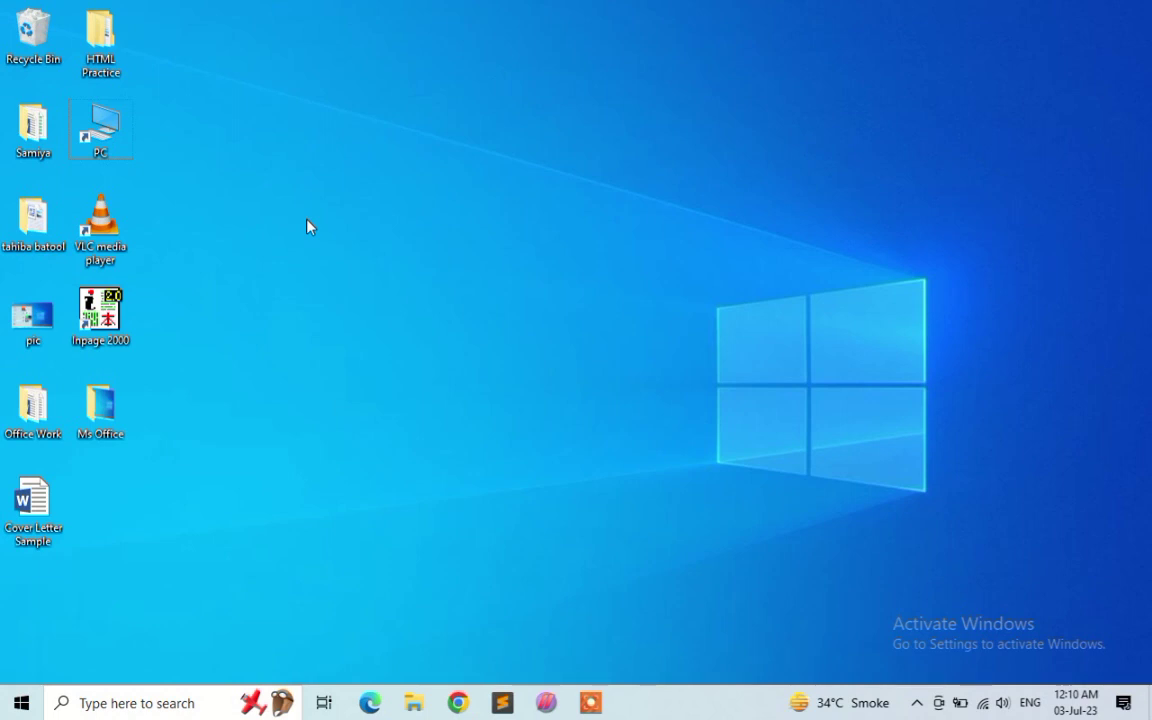
- Create a new Microsoft Word Document file on the desktop
{"action": "key", "text": "shift+F10"}
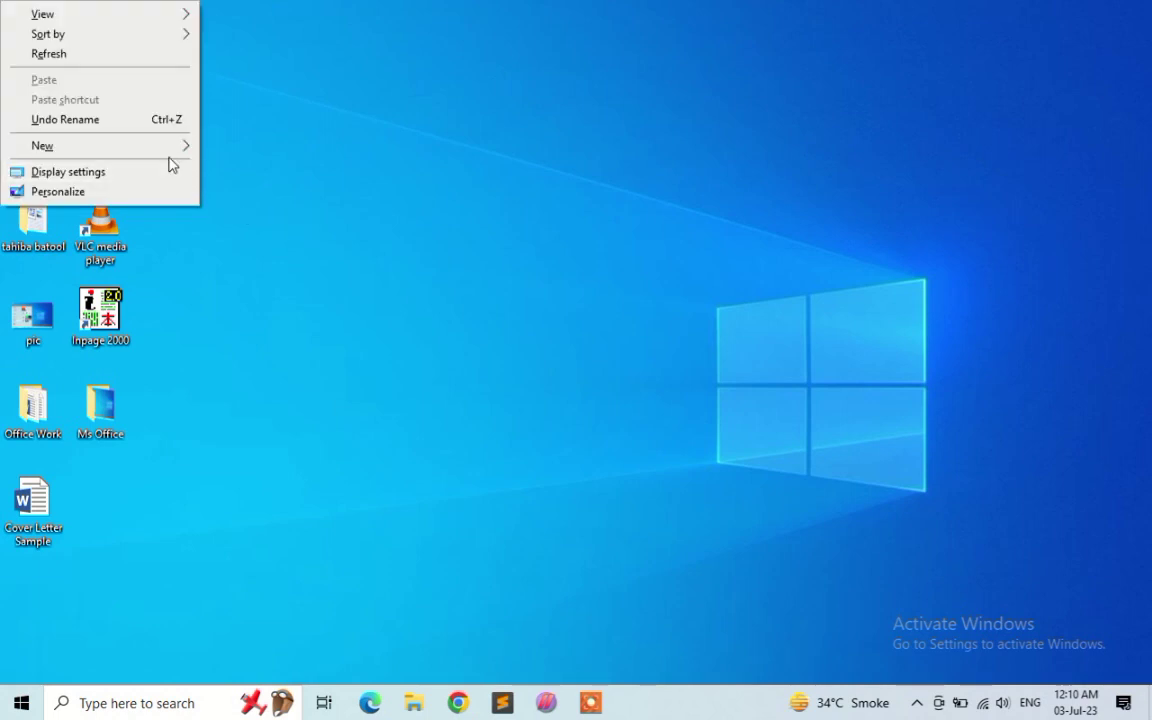
{"action": "mouse_move", "coordinate": [152, 155]}
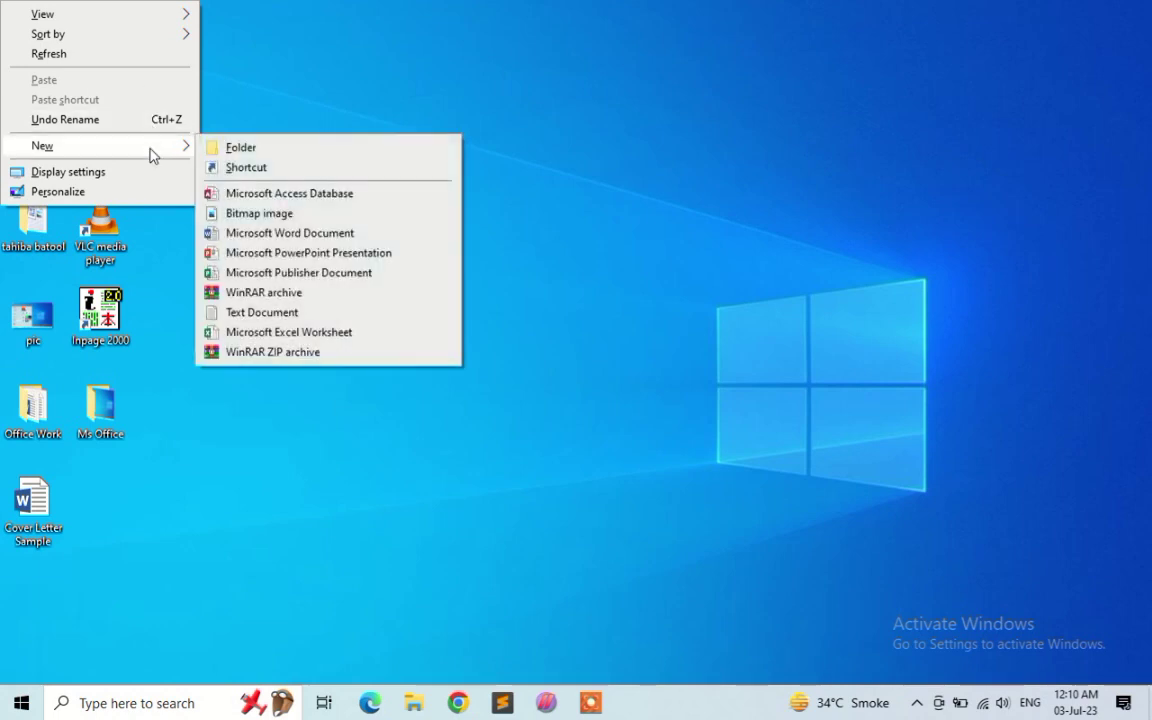
{"action": "left_click", "coordinate": [389, 233]}
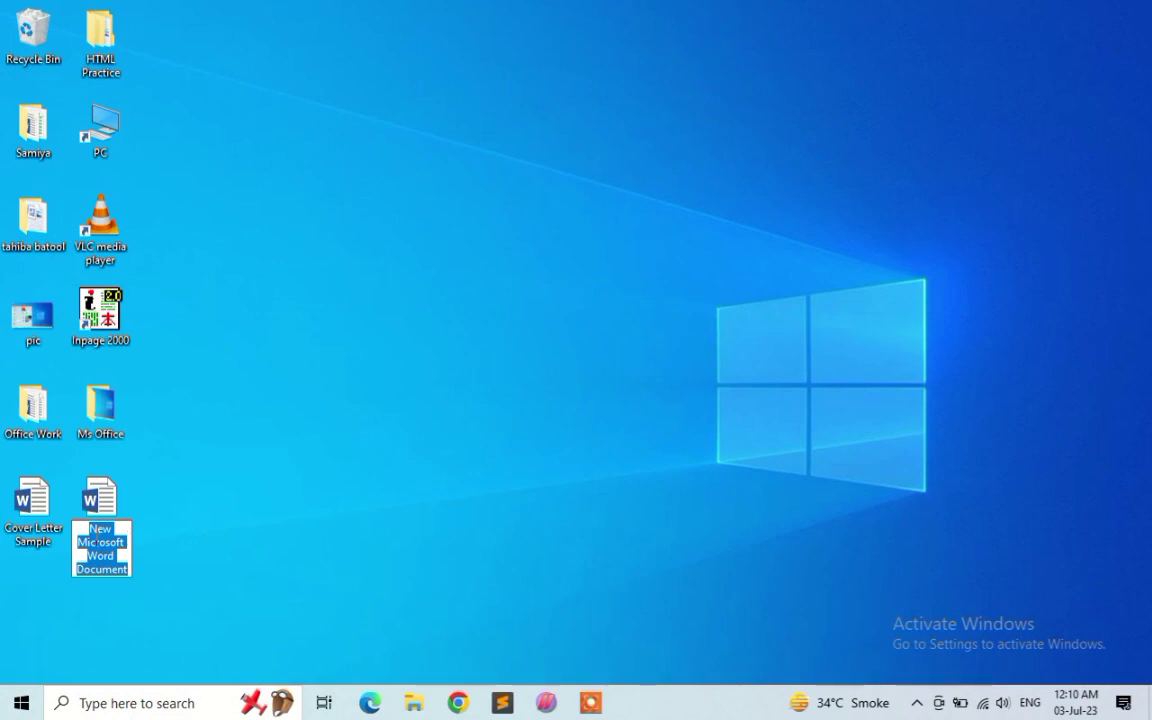
- Rename the new Word document on the desktop as My File
{"action": "key", "text": "Return"}
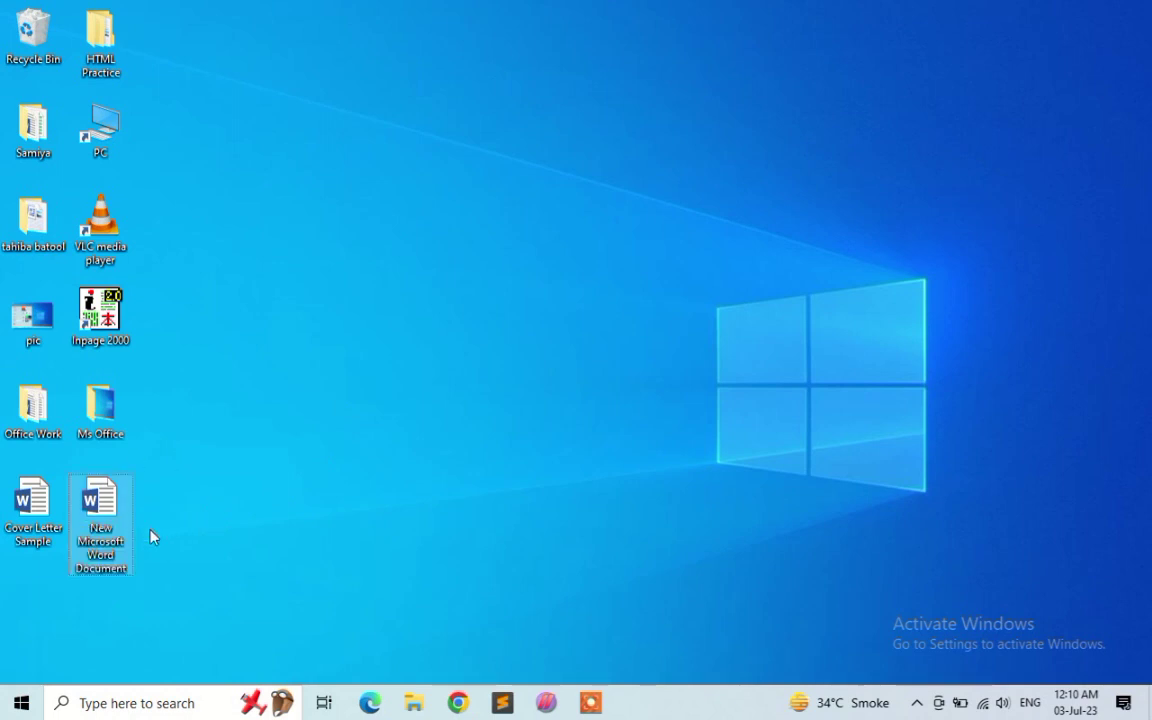
{"action": "left_click", "coordinate": [112, 535]}
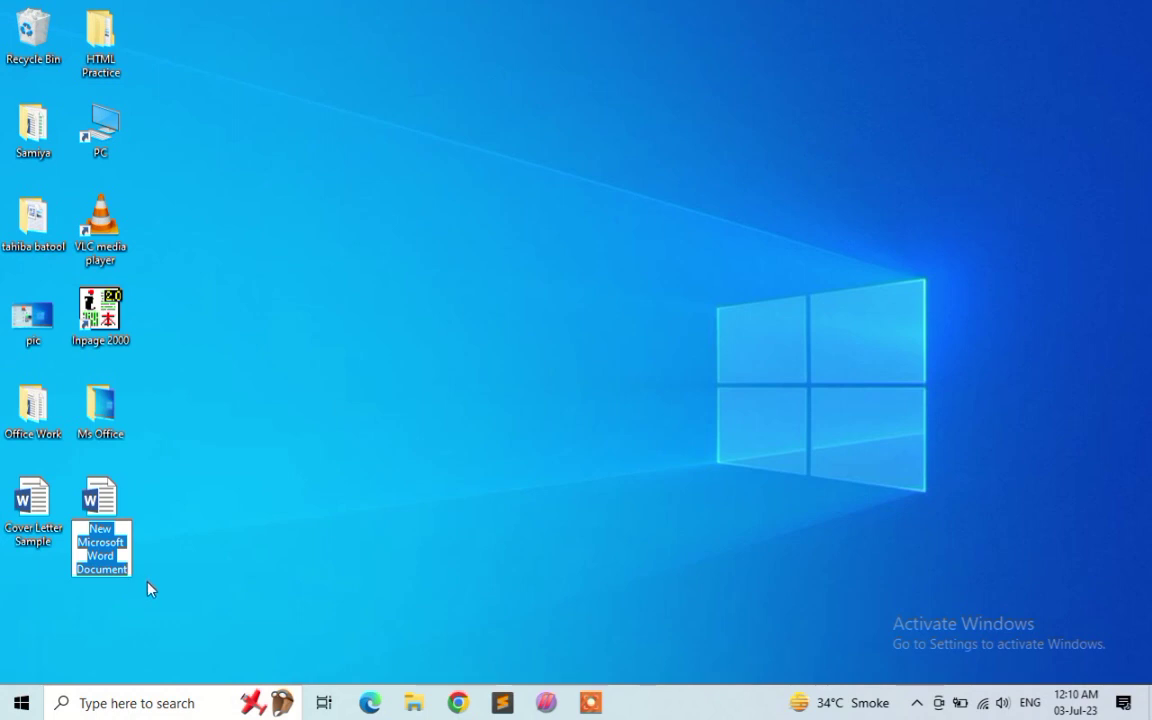
{"action": "type", "text": "My Fi"}
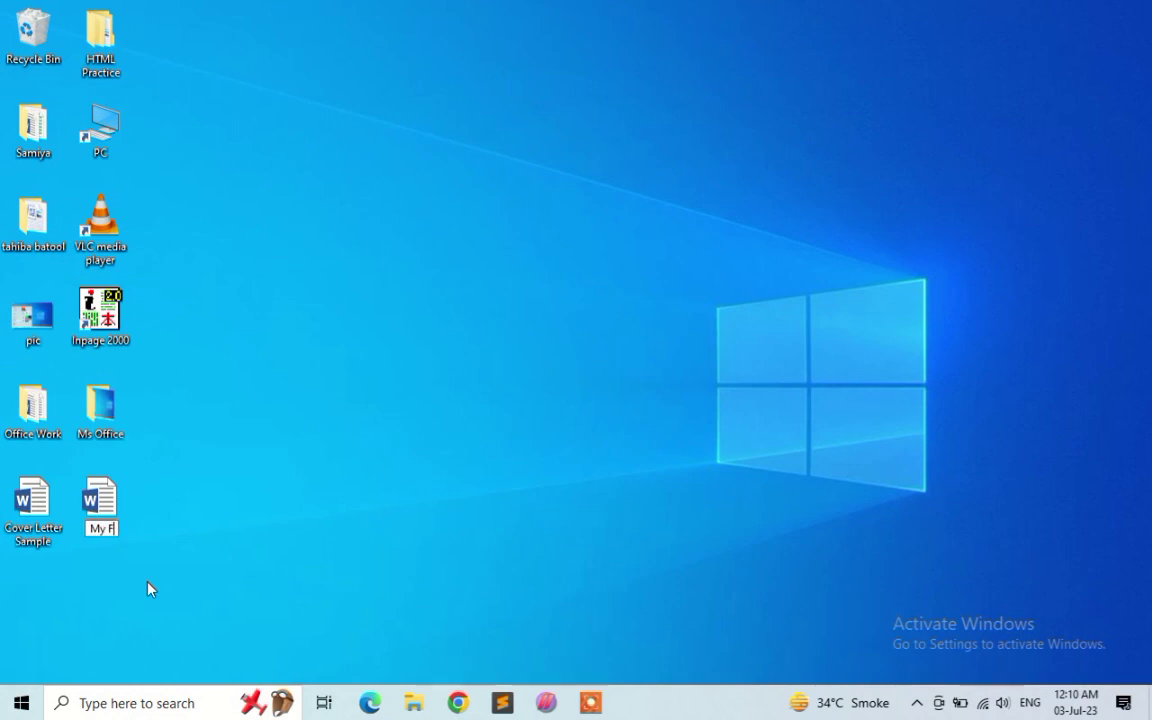
{"action": "type", "text": "le"}
{"action": "key", "text": "Return"}
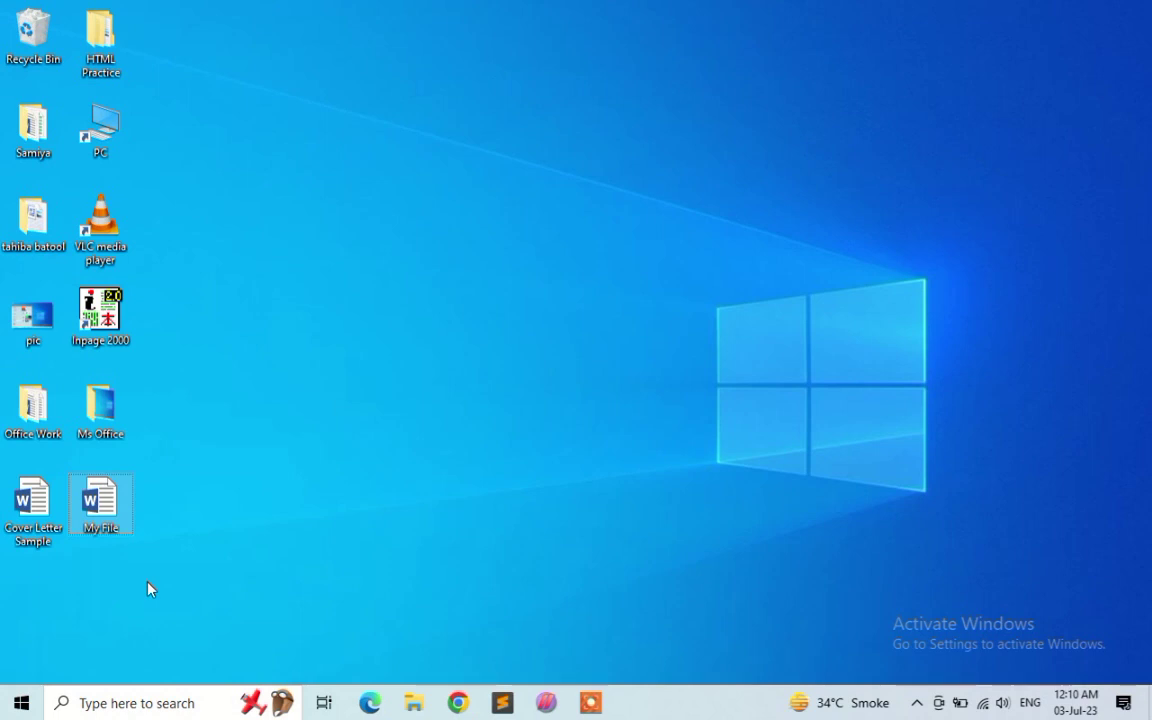
- Open My File from the desktop, close and reopen it, and look at the recent documents that Word offers to open
{"action": "double_click", "coordinate": [105, 510]}
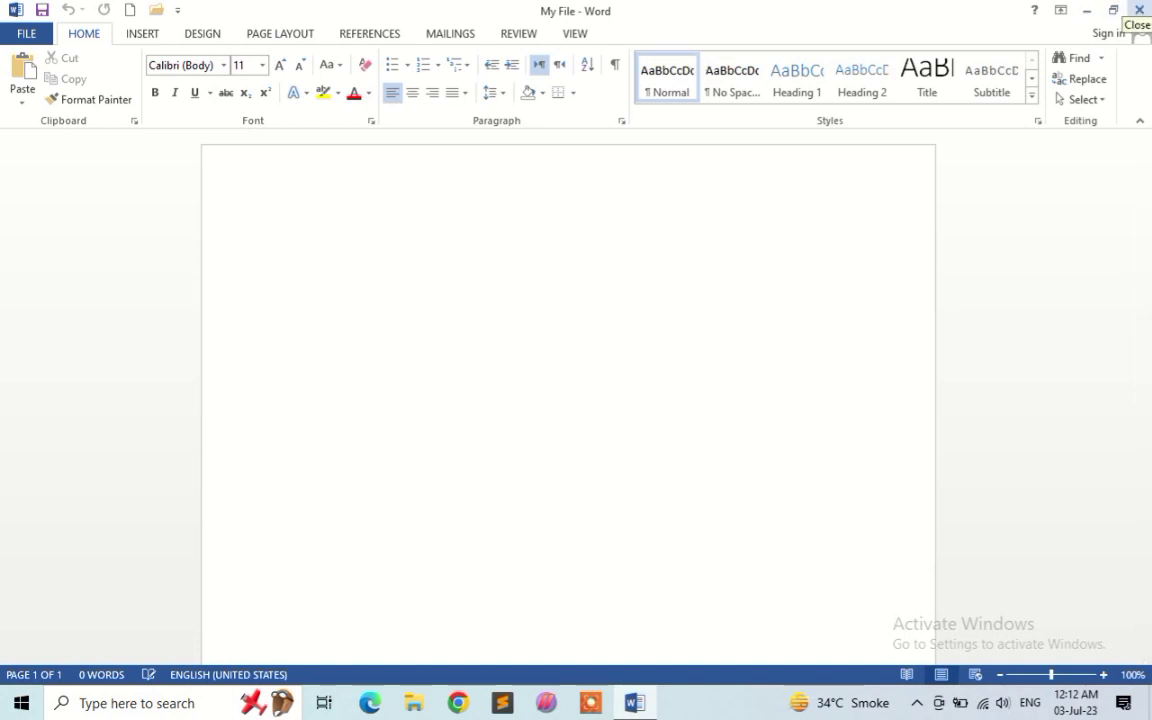
{"action": "left_click", "coordinate": [1139, 10]}
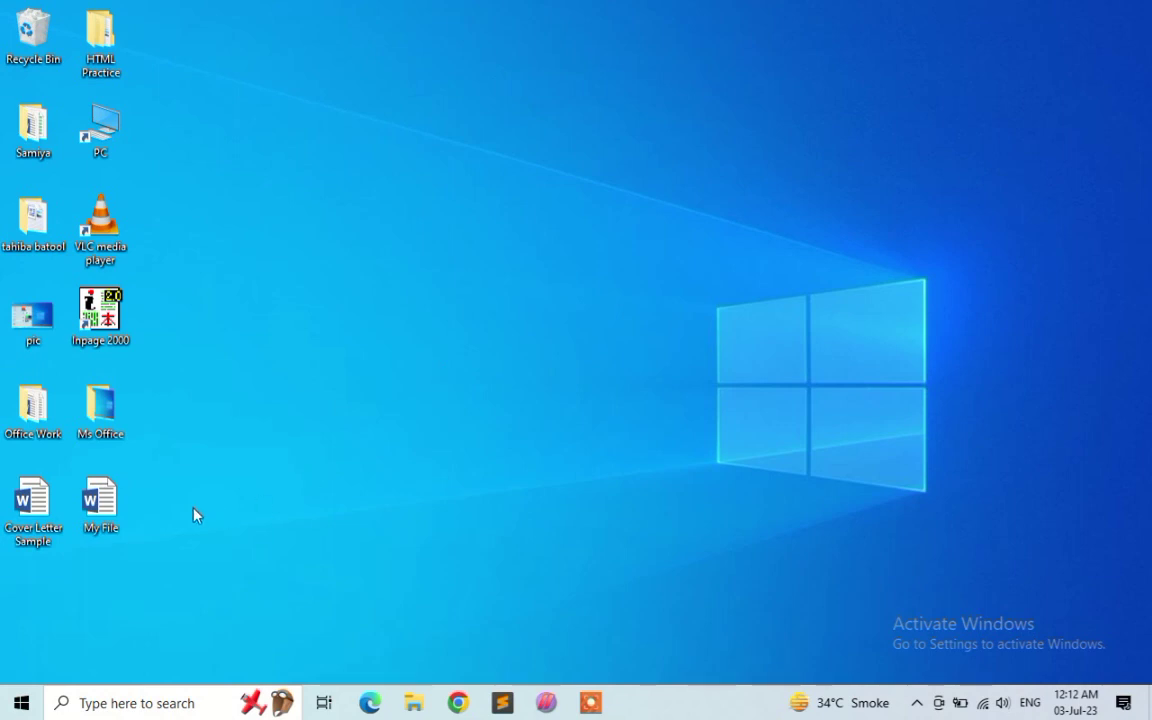
{"action": "double_click", "coordinate": [100, 502]}
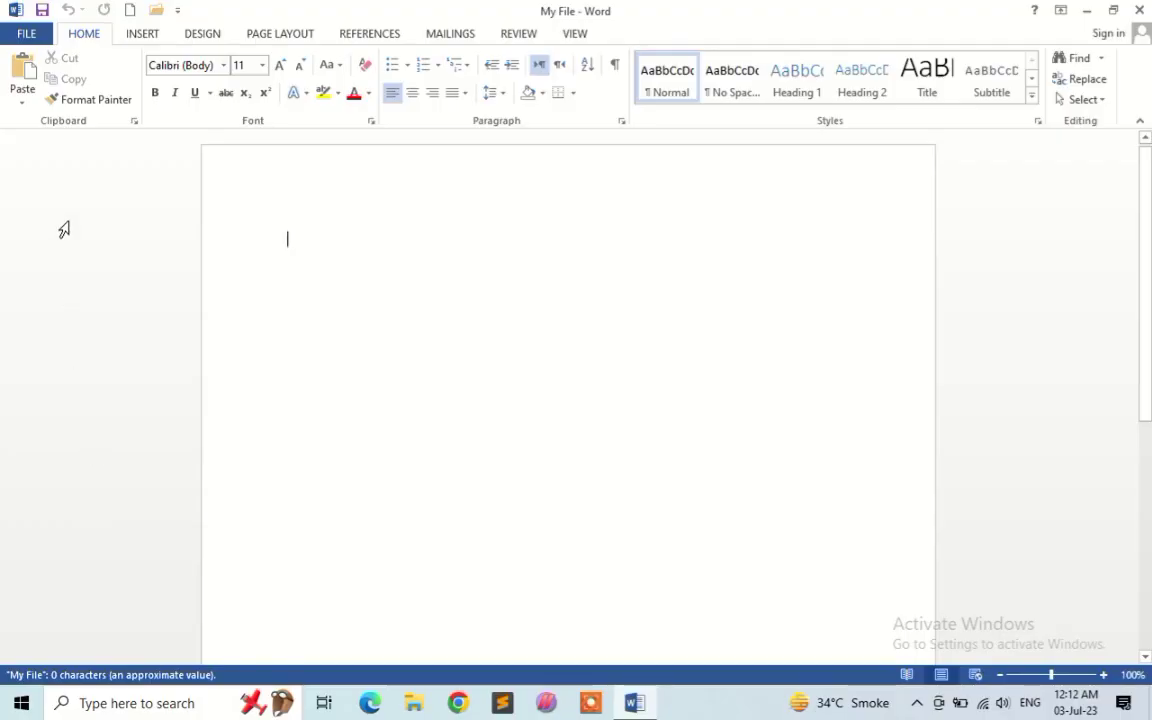
{"action": "left_click", "coordinate": [36, 38]}
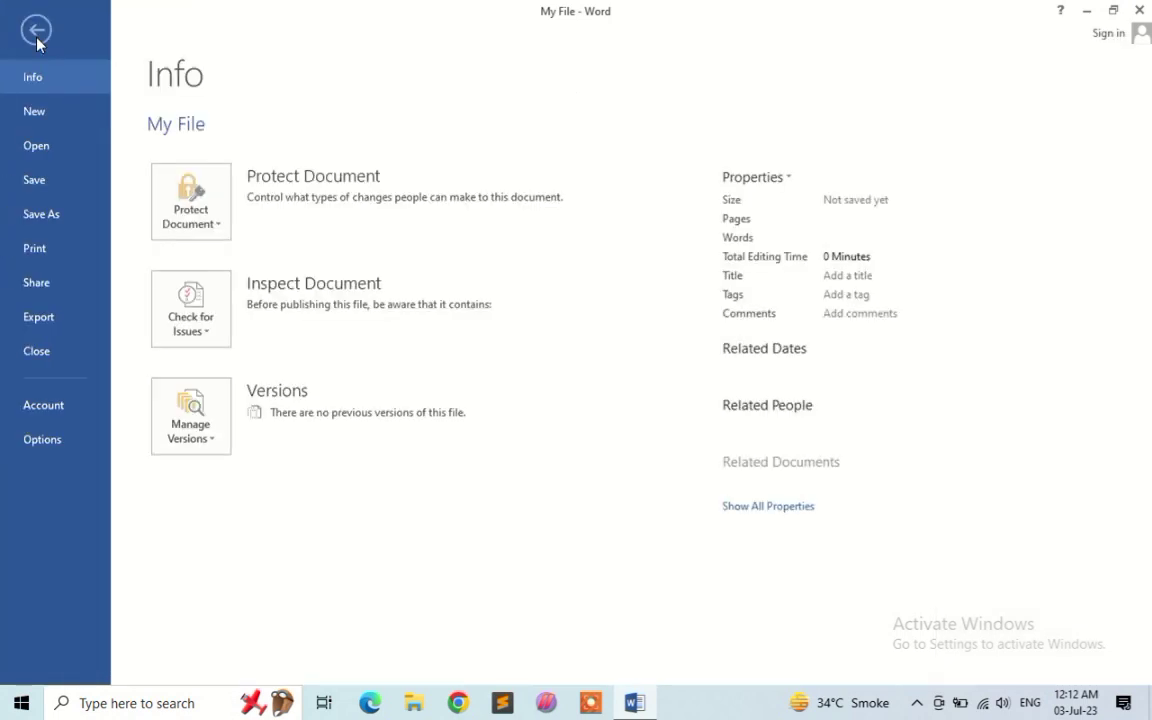
{"action": "left_click", "coordinate": [45, 145]}
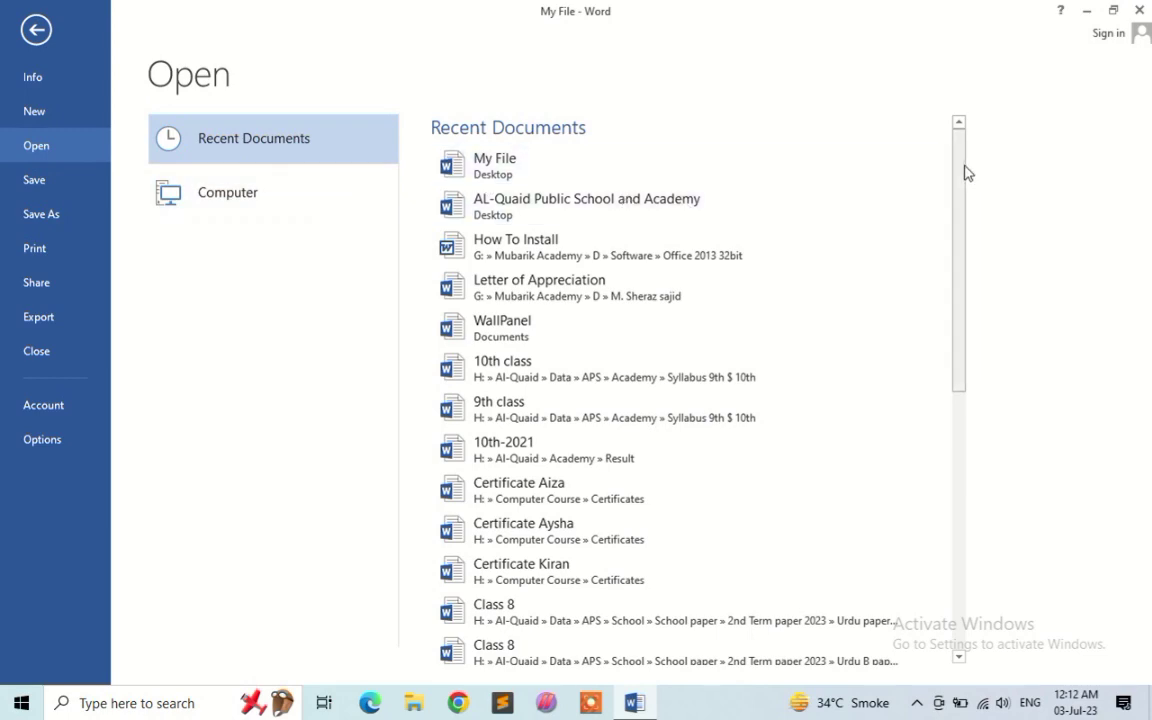
{"action": "mouse_move", "coordinate": [964, 172]}
{"action": "left_mouse_down"}
{"action": "mouse_move", "coordinate": [995, 370]}
{"action": "mouse_move", "coordinate": [959, 162]}
{"action": "left_mouse_up"}
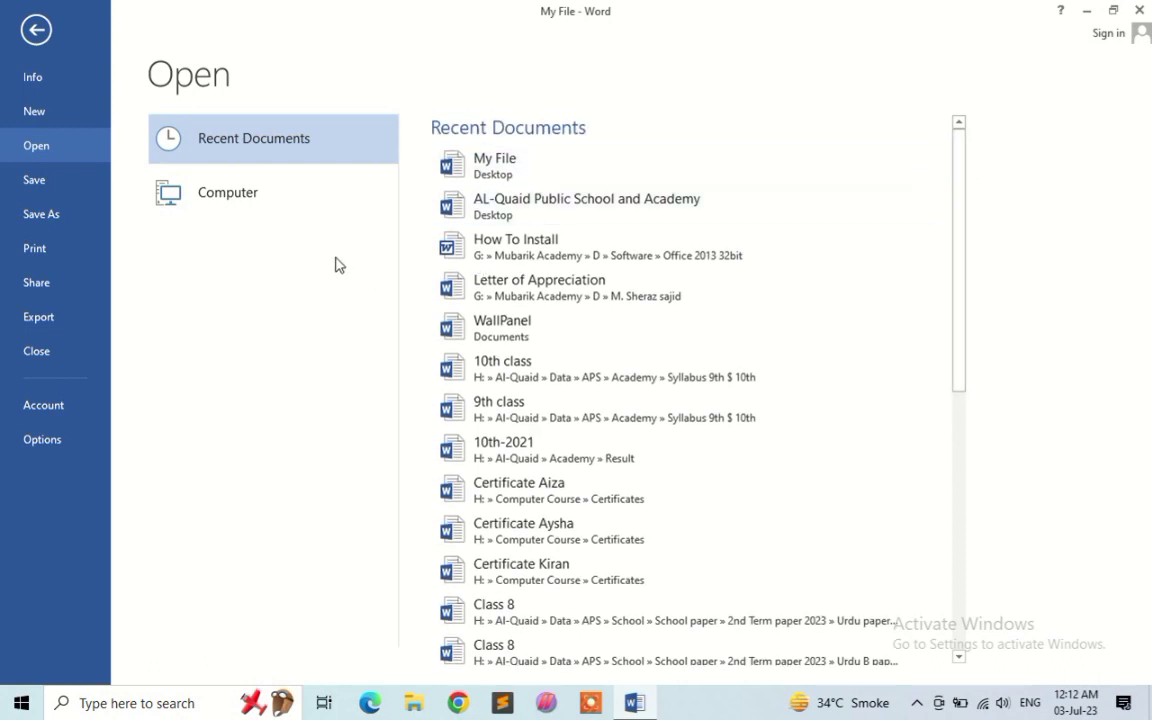
- Browse the computer's F:, G:, H: and C: drives for documents to open, and close Word without opening one
{"action": "left_click", "coordinate": [229, 195]}
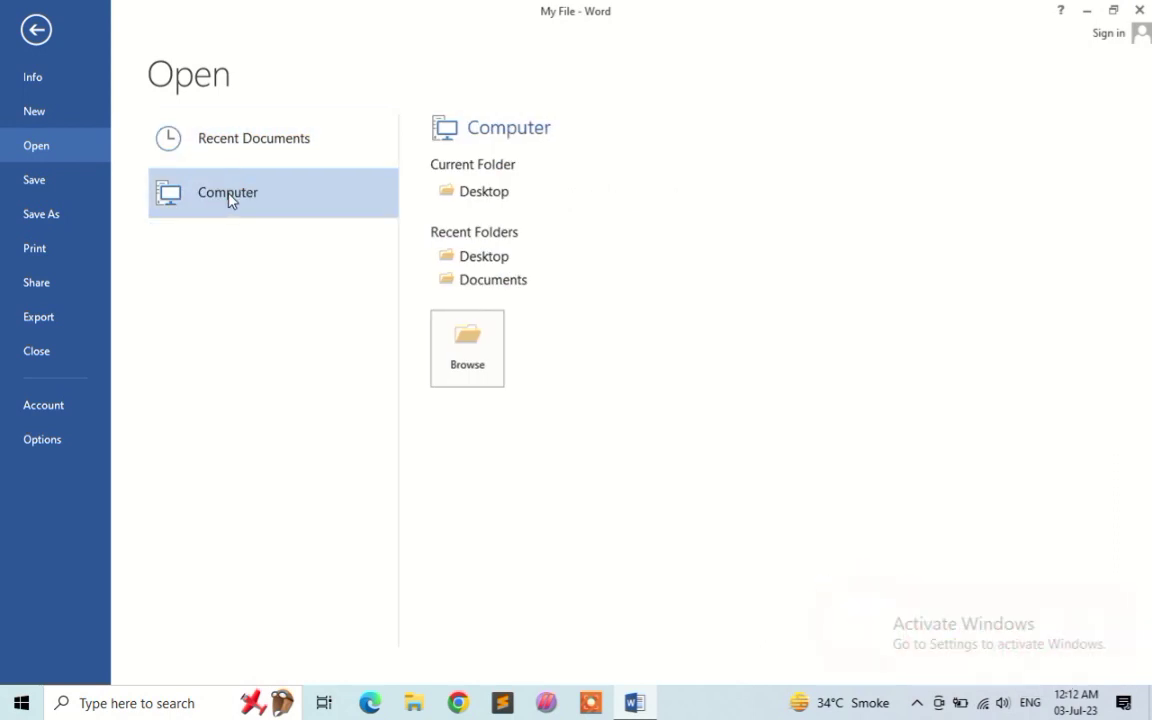
{"action": "left_click", "coordinate": [489, 348]}
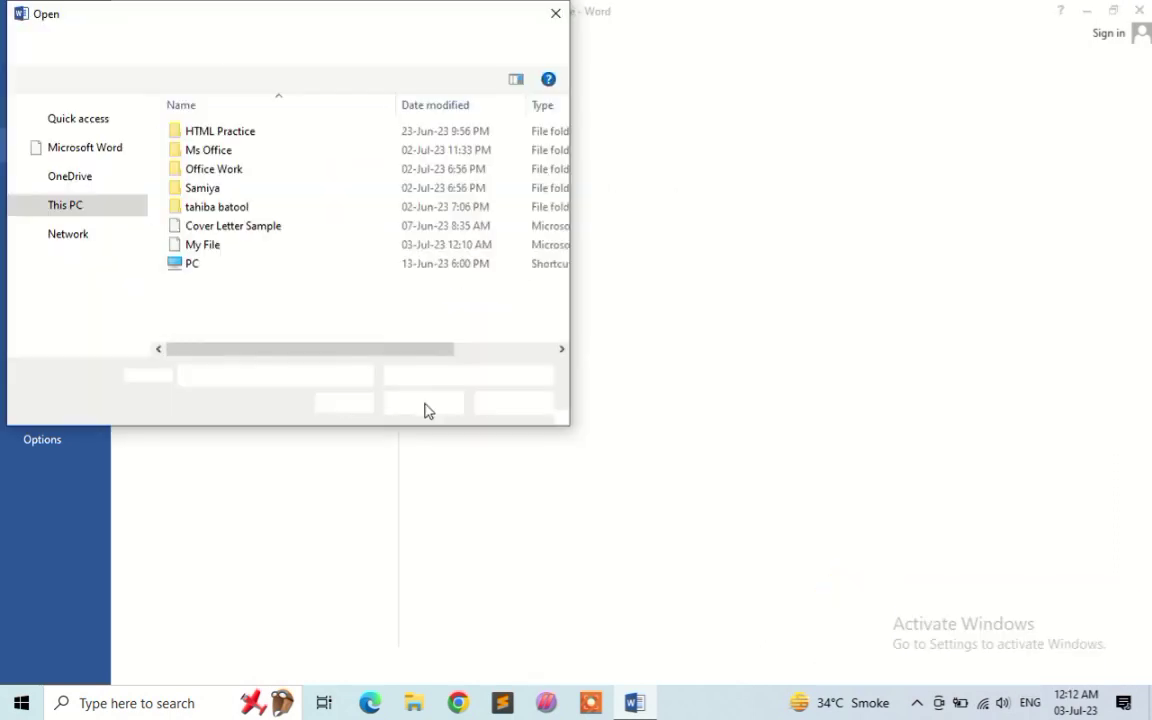
{"action": "double_click", "coordinate": [419, 21]}
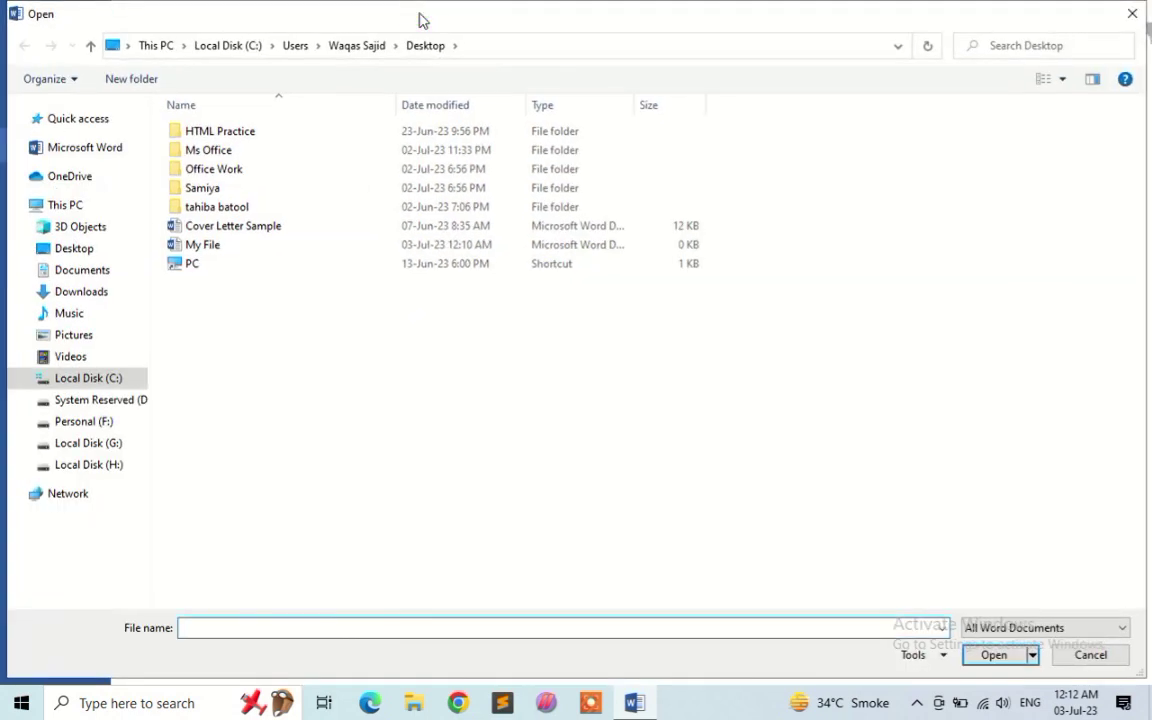
{"action": "left_click", "coordinate": [101, 425]}
{"action": "left_click", "coordinate": [104, 446]}
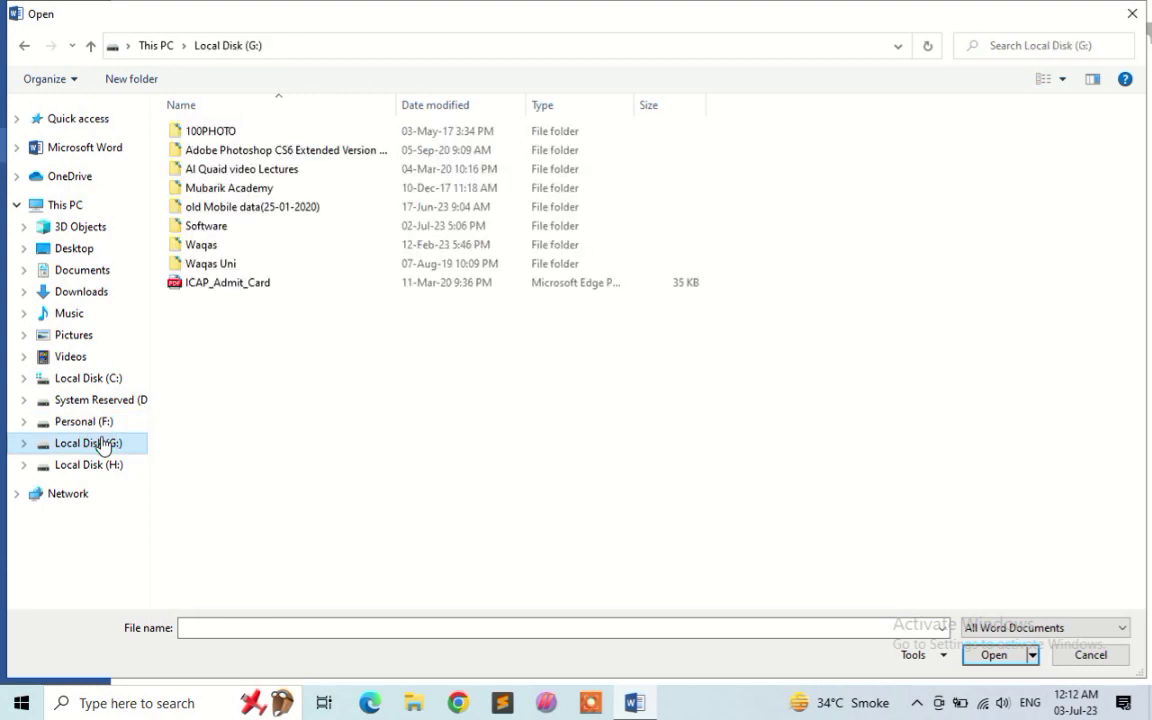
{"action": "left_click", "coordinate": [105, 465]}
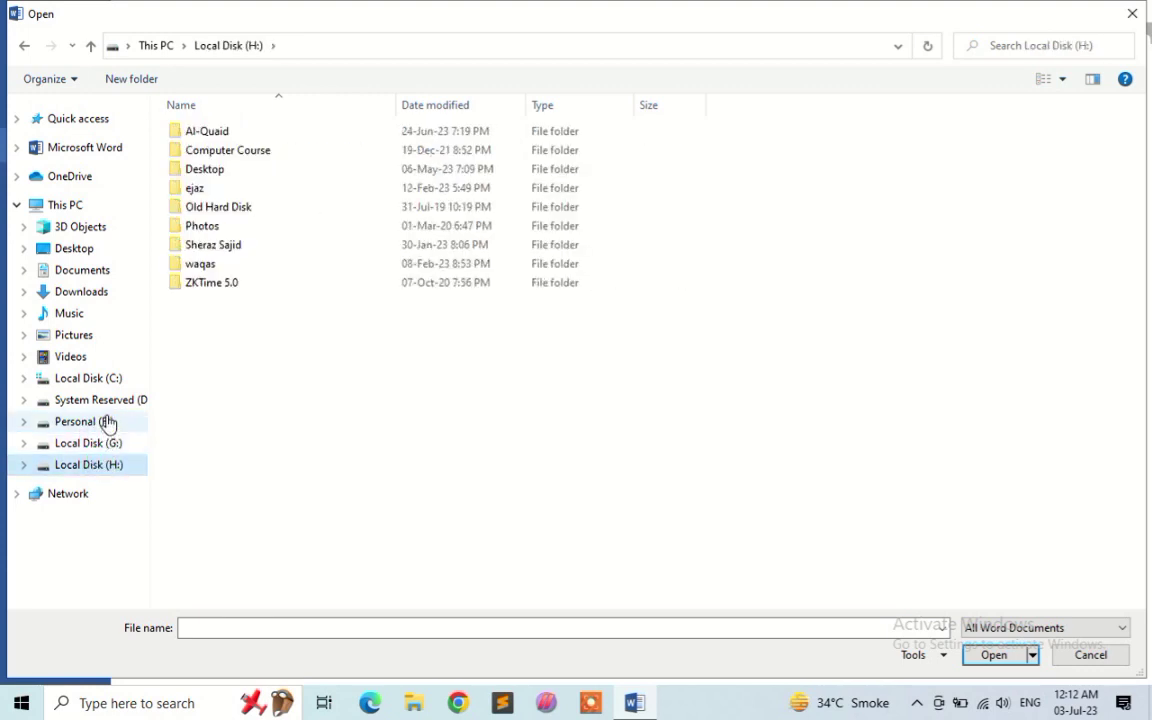
{"action": "left_click", "coordinate": [108, 422]}
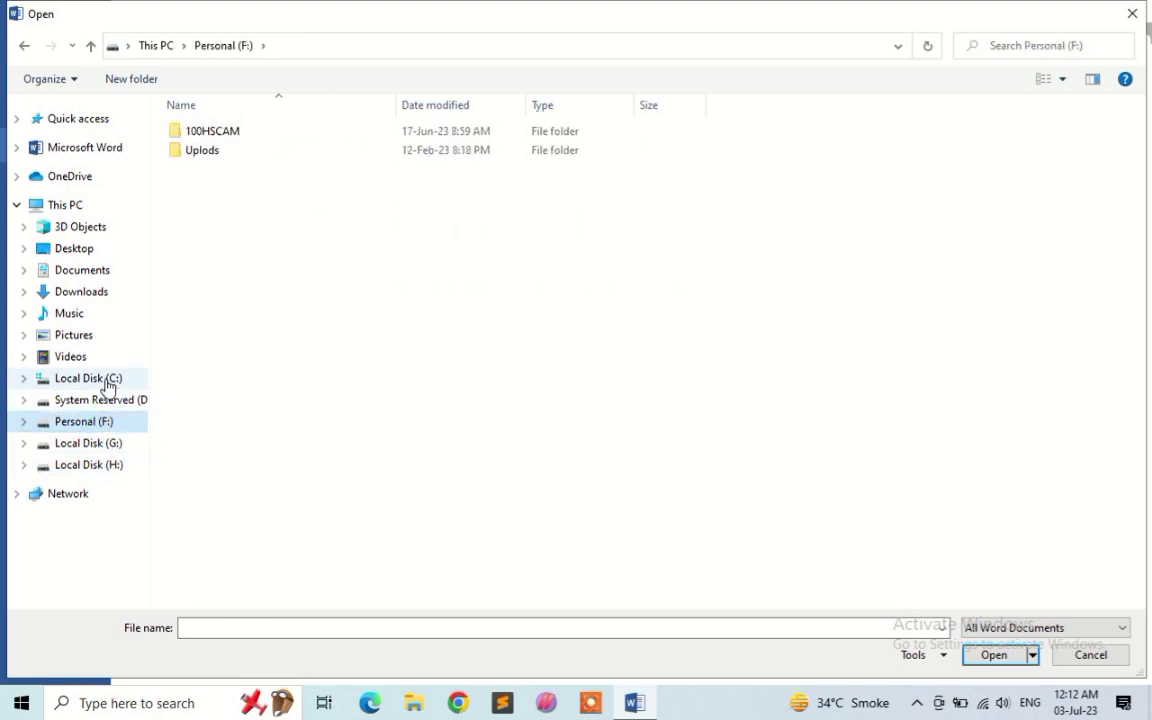
{"action": "left_click", "coordinate": [107, 382]}
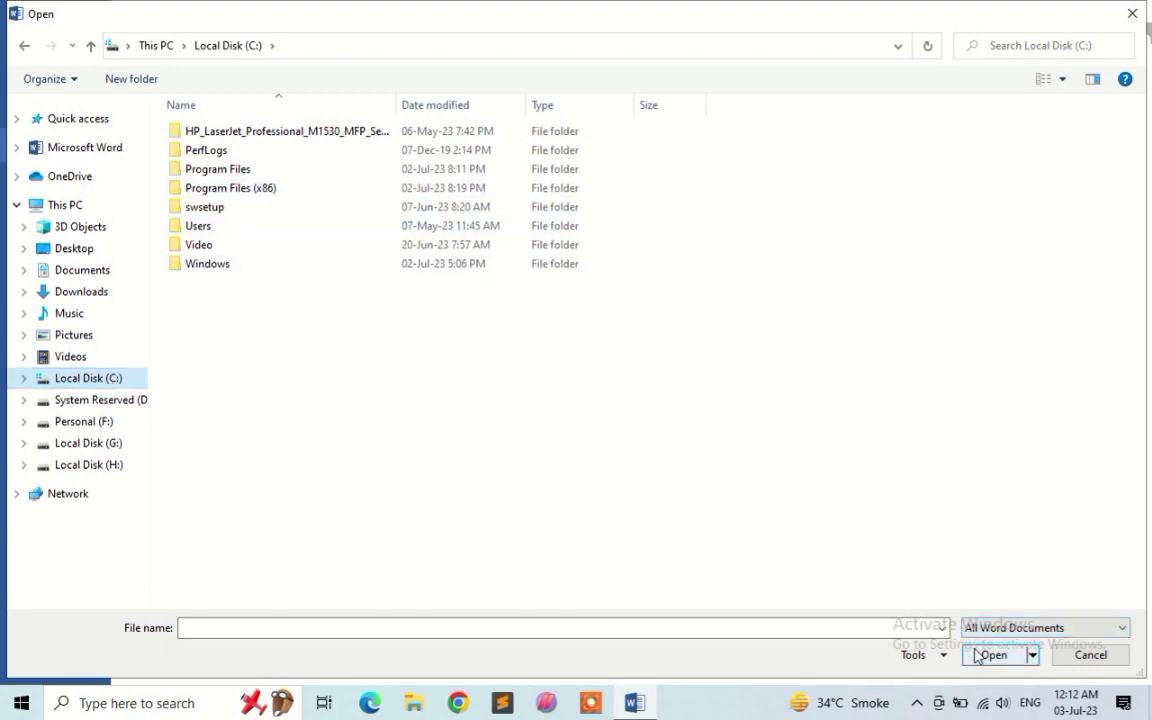
{"action": "left_click", "coordinate": [1132, 13]}
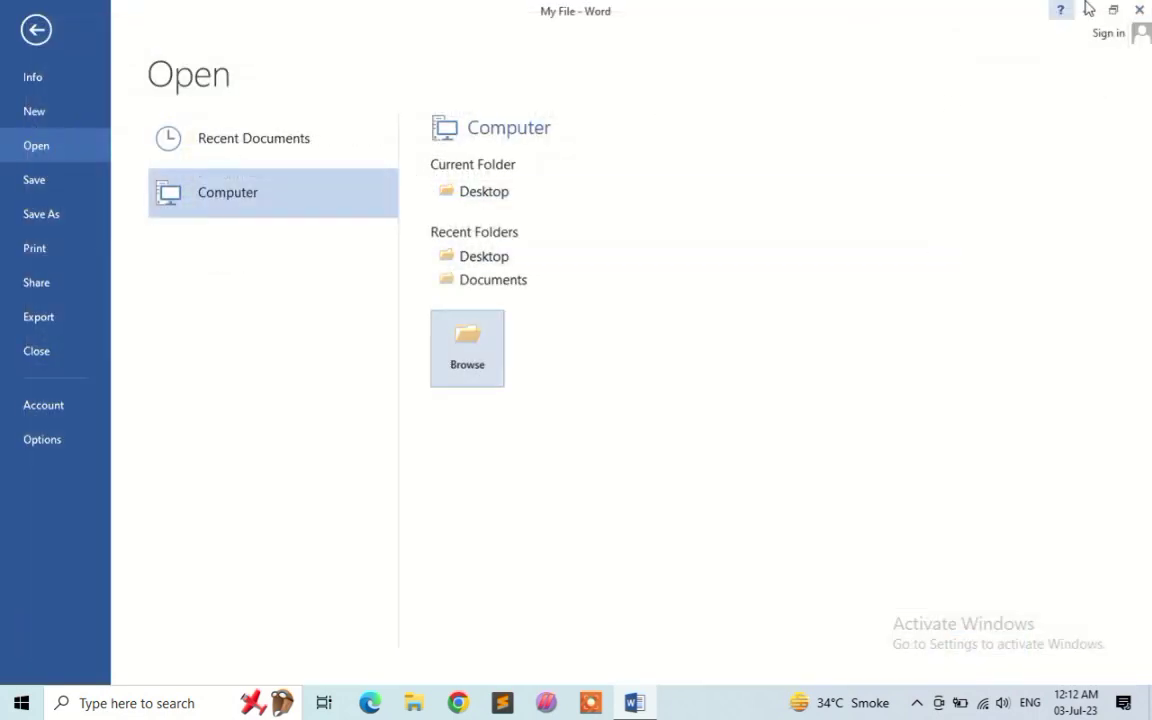
{"action": "left_click", "coordinate": [1140, 9]}
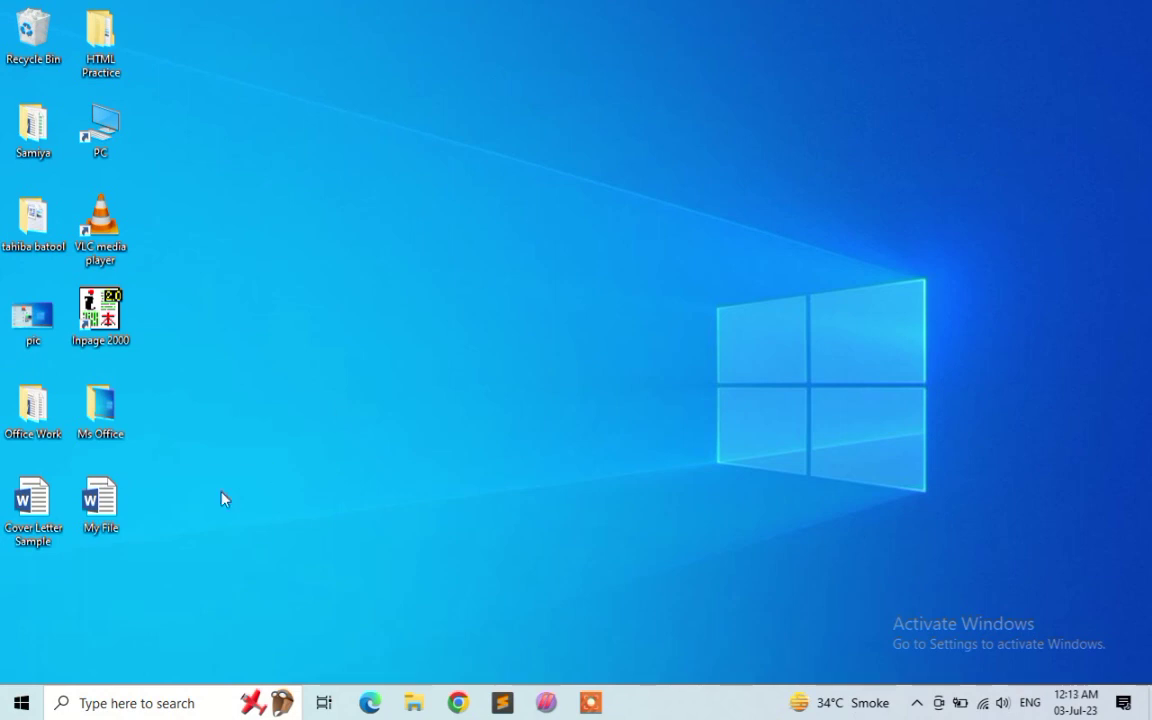
- Open My File from the desktop, and add the Email command to the Quick Access Toolbar and remove it again
{"action": "double_click", "coordinate": [104, 505]}
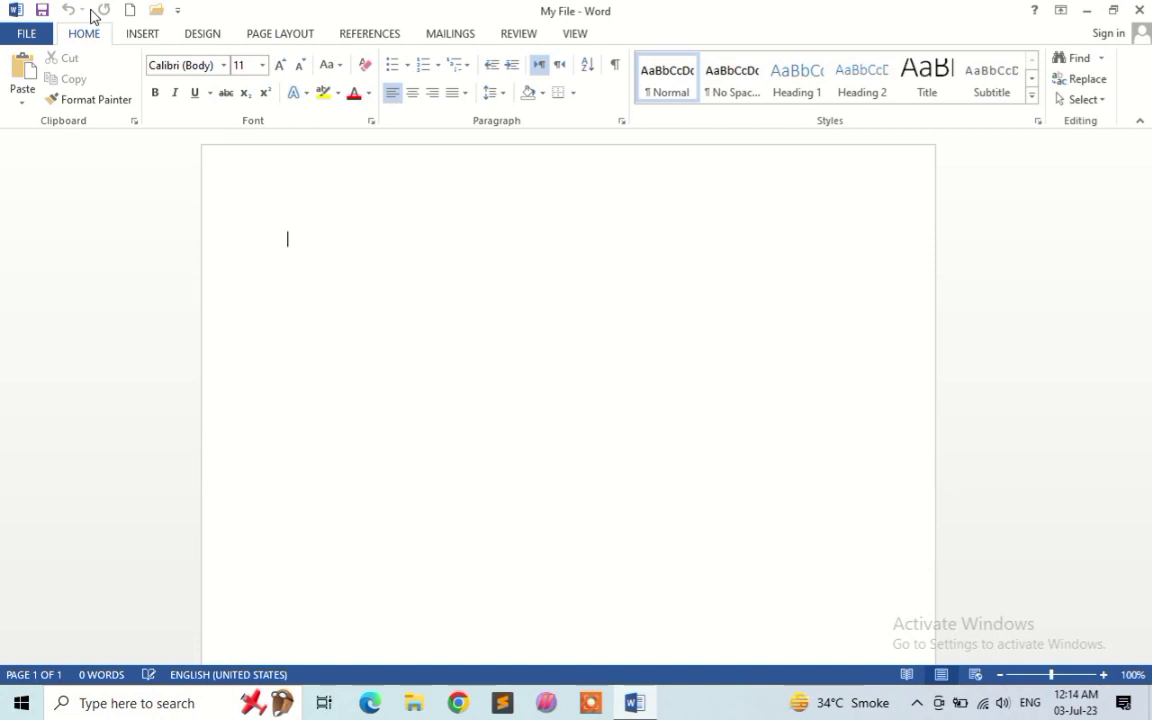
{"action": "left_click", "coordinate": [177, 14]}
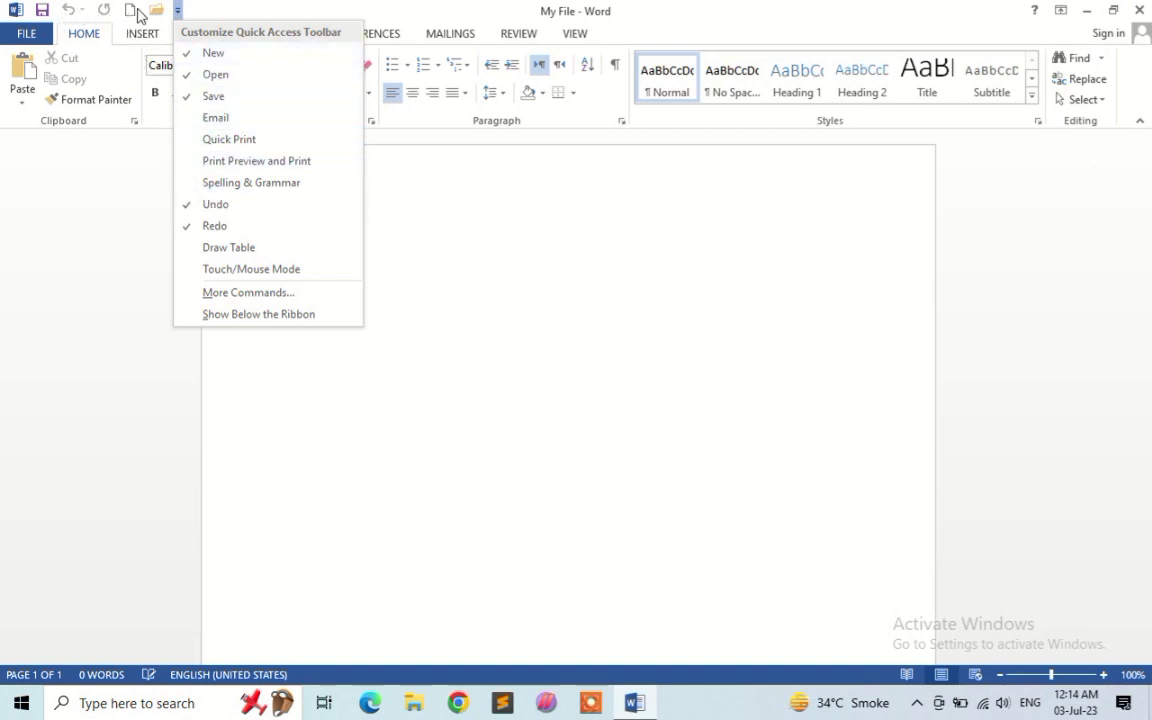
{"action": "left_click", "coordinate": [215, 118]}
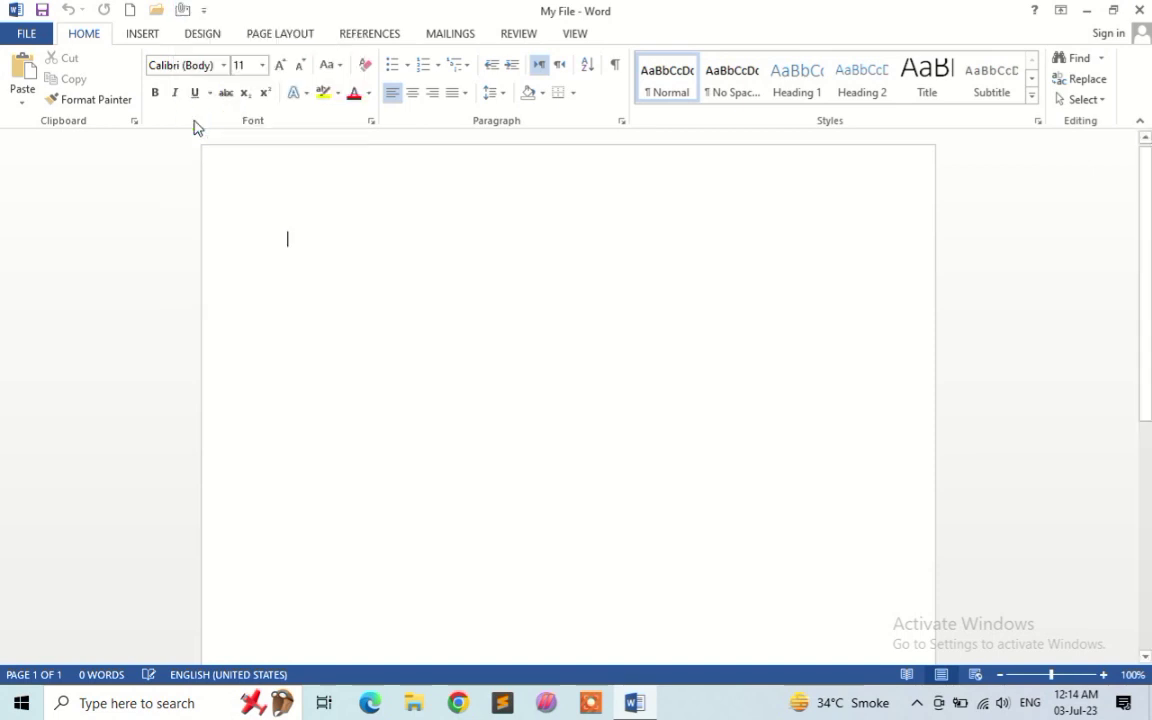
{"action": "left_click", "coordinate": [204, 11]}
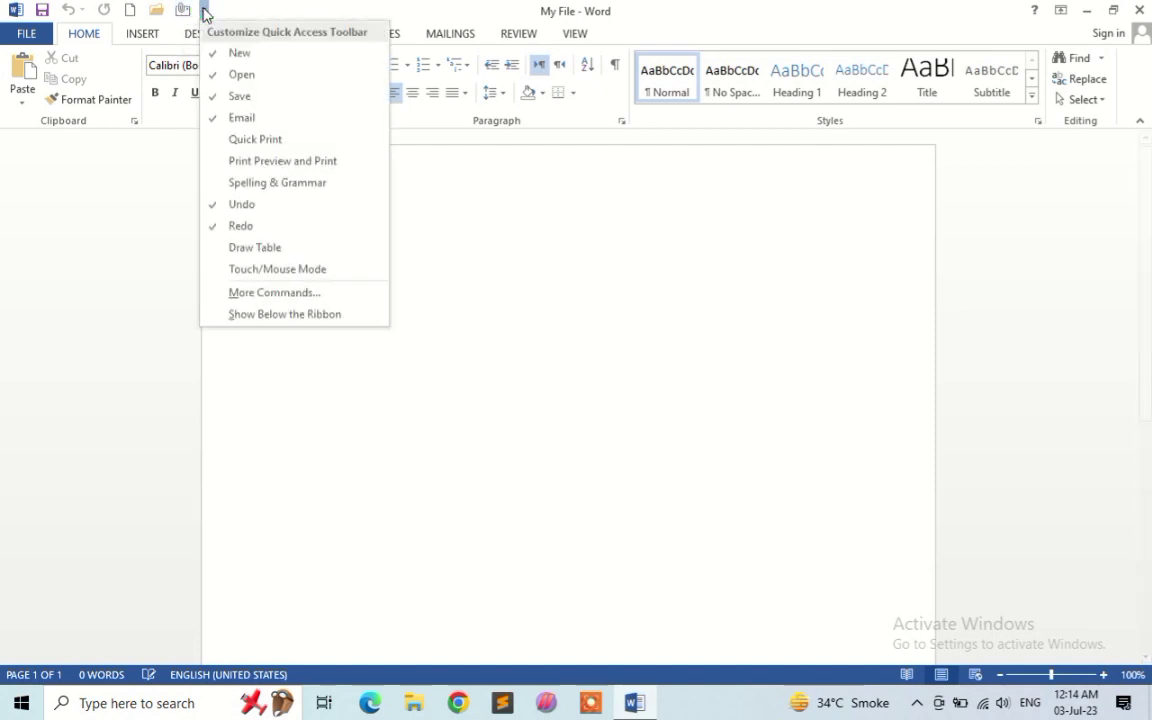
{"action": "left_click", "coordinate": [241, 120]}
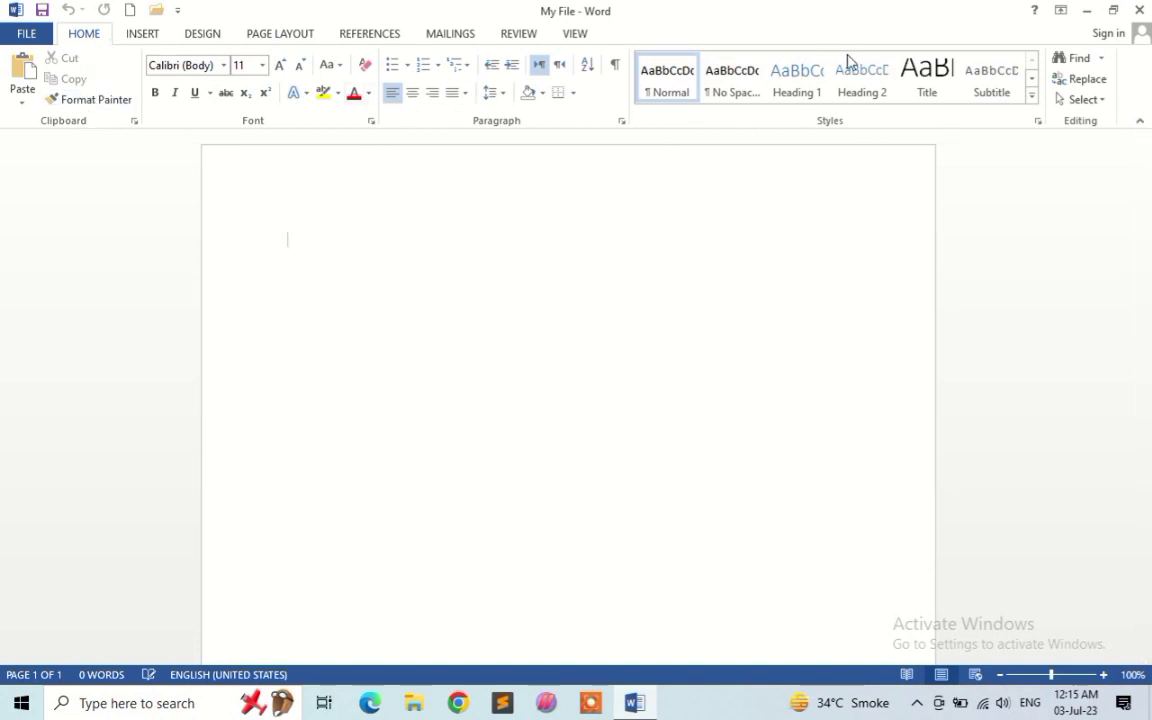
- Set the ribbon to Auto-hide and write "My Name is" followed by the author's full name and a full stop
{"action": "left_click", "coordinate": [1061, 12]}
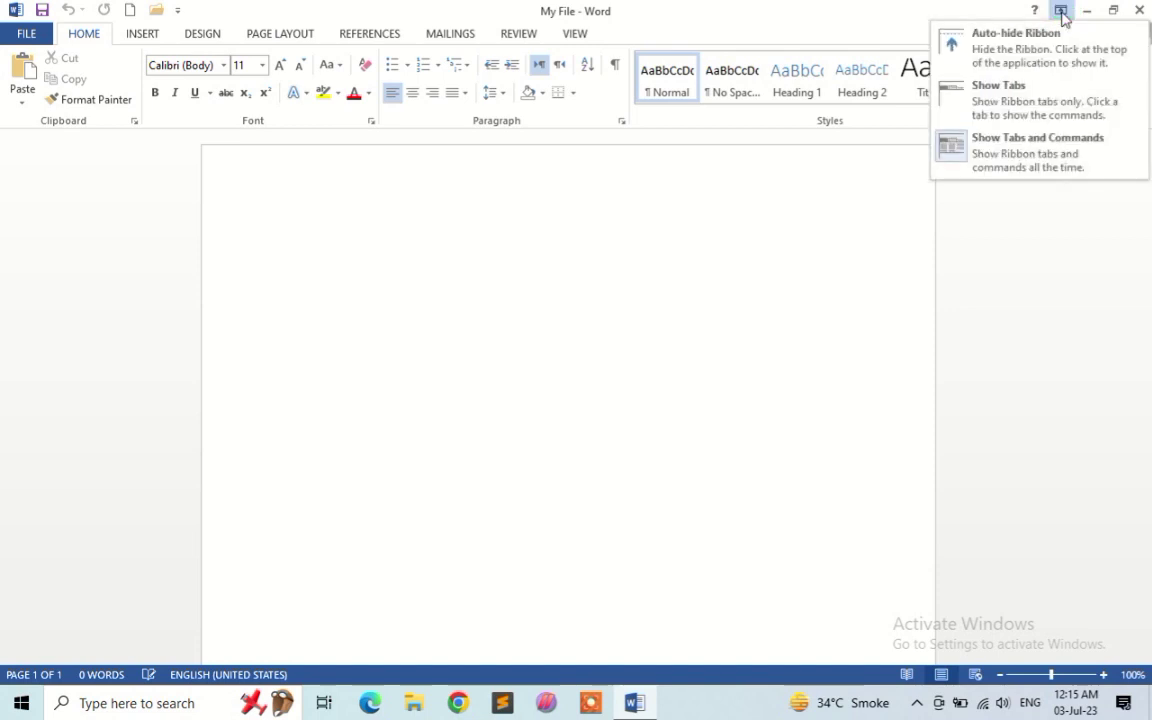
{"action": "left_click", "coordinate": [1001, 64]}
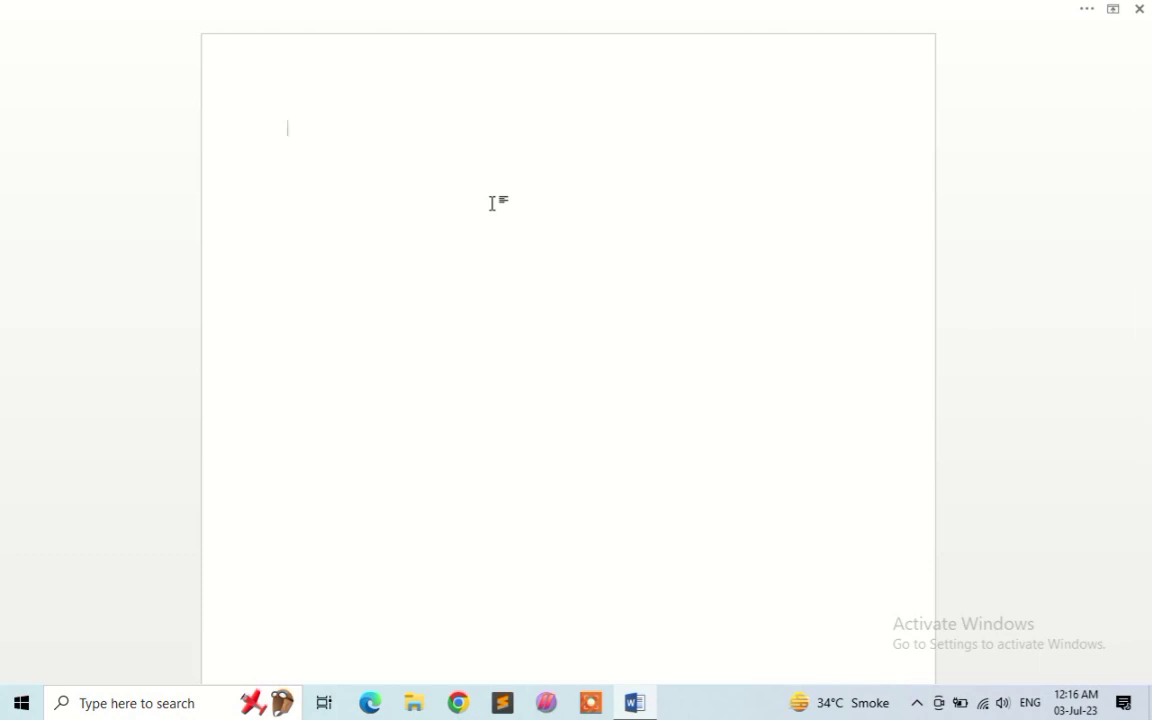
{"action": "type", "text": "My Name is Waqas s"}
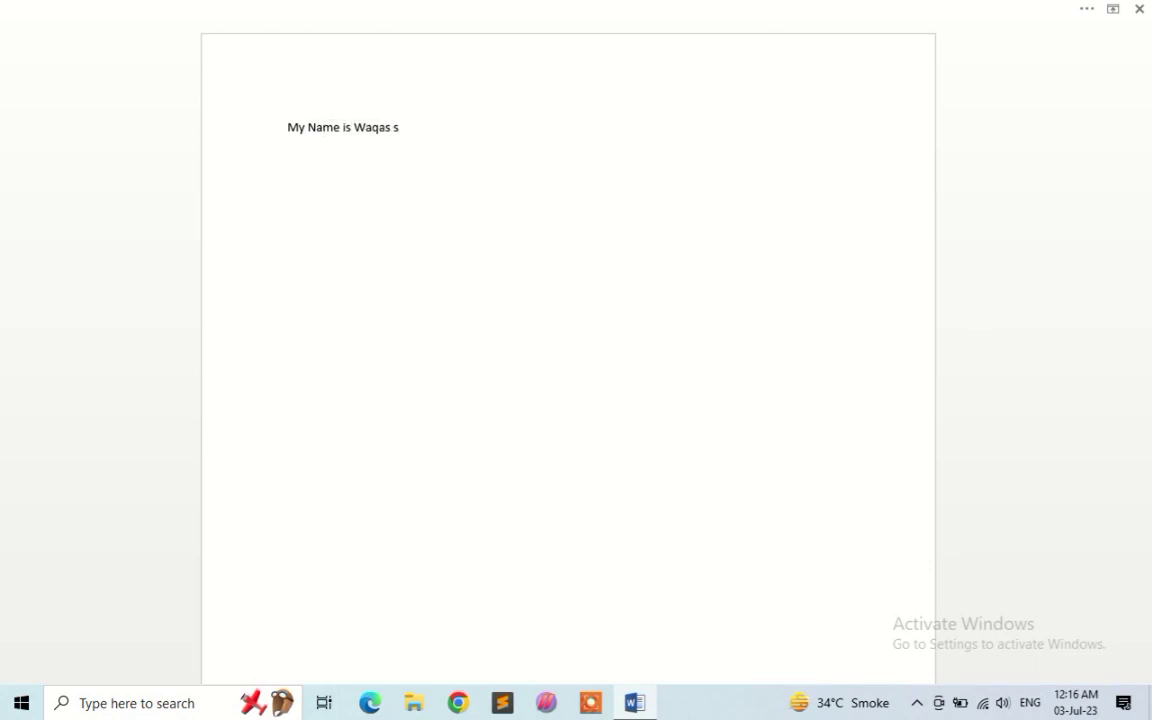
{"action": "key", "text": "BackSpace"}
{"action": "type", "text": "Sajid."}
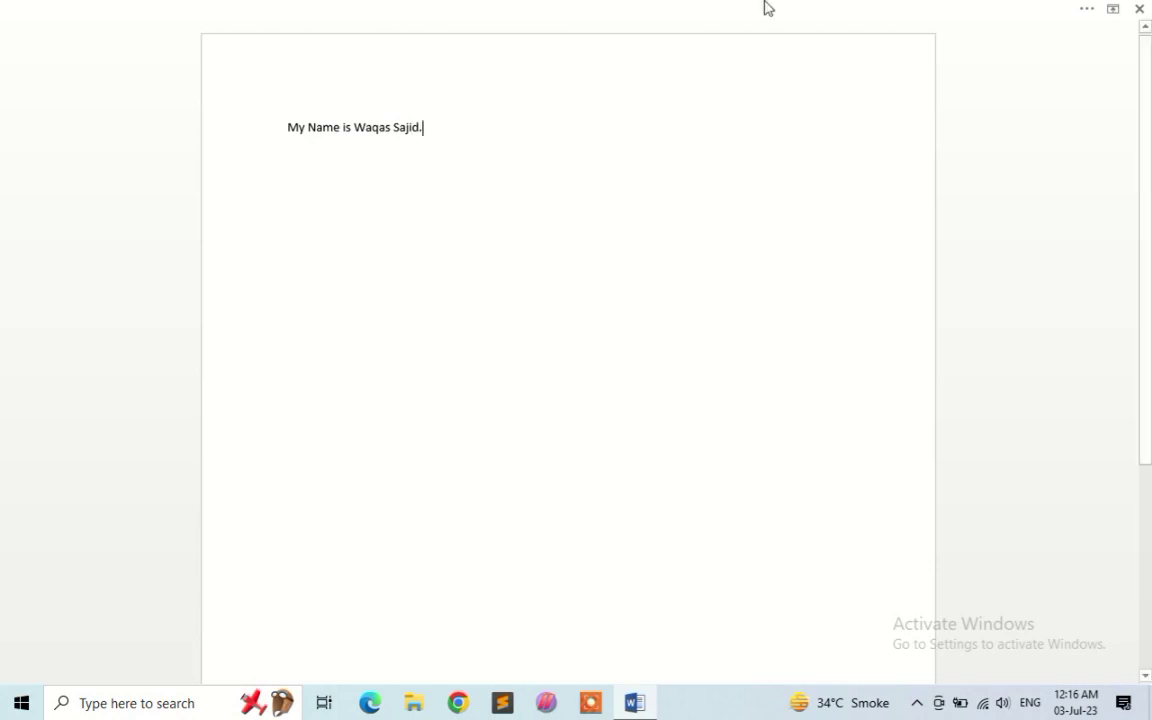
- Switch the ribbon display to Show Tabs and from there to Show Tabs and Commands
{"action": "left_click", "coordinate": [1112, 9]}
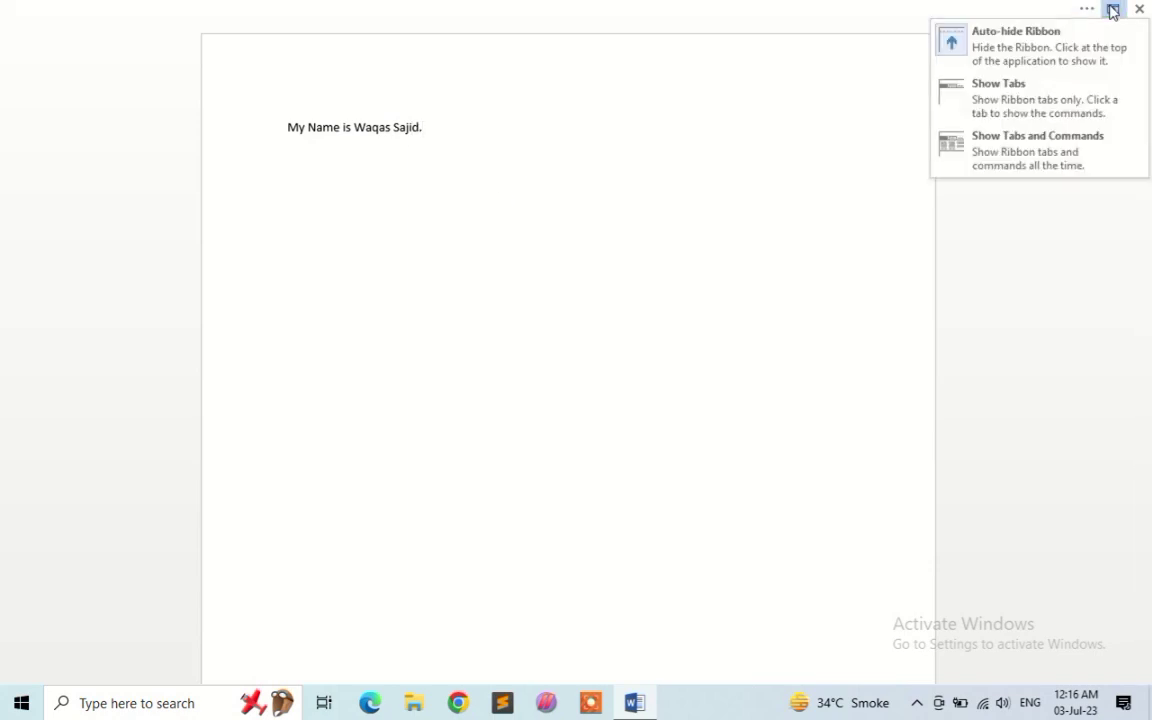
{"action": "left_click", "coordinate": [1037, 114]}
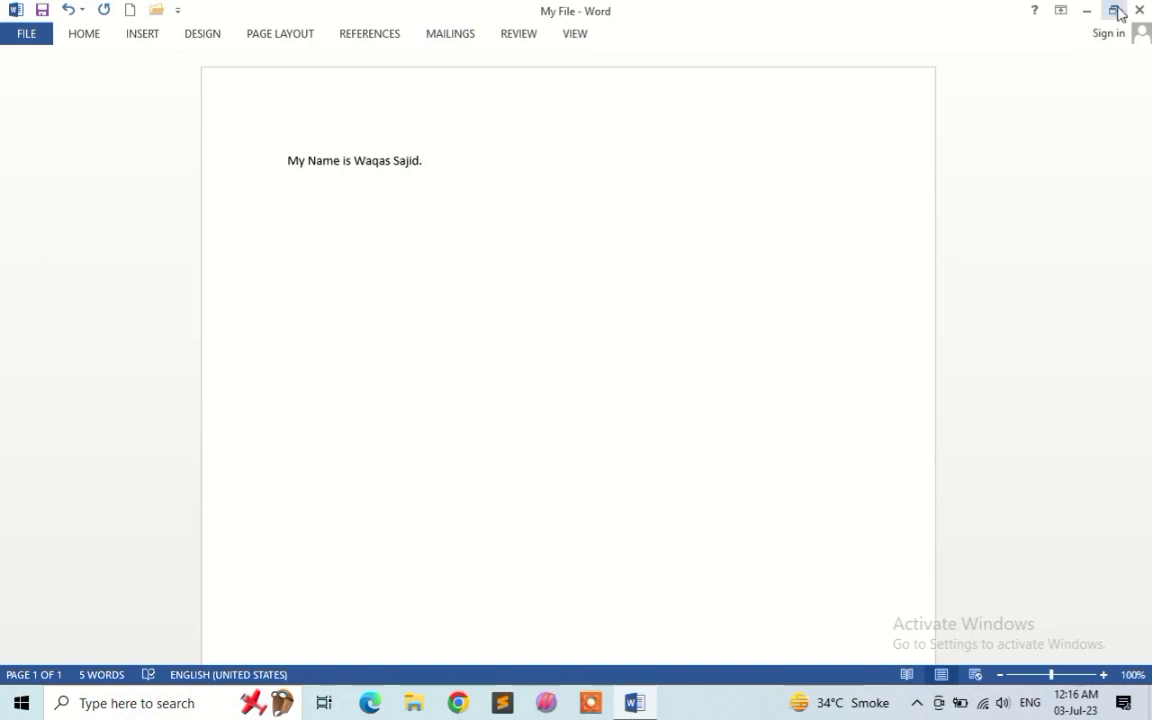
{"action": "left_click", "coordinate": [1064, 12]}
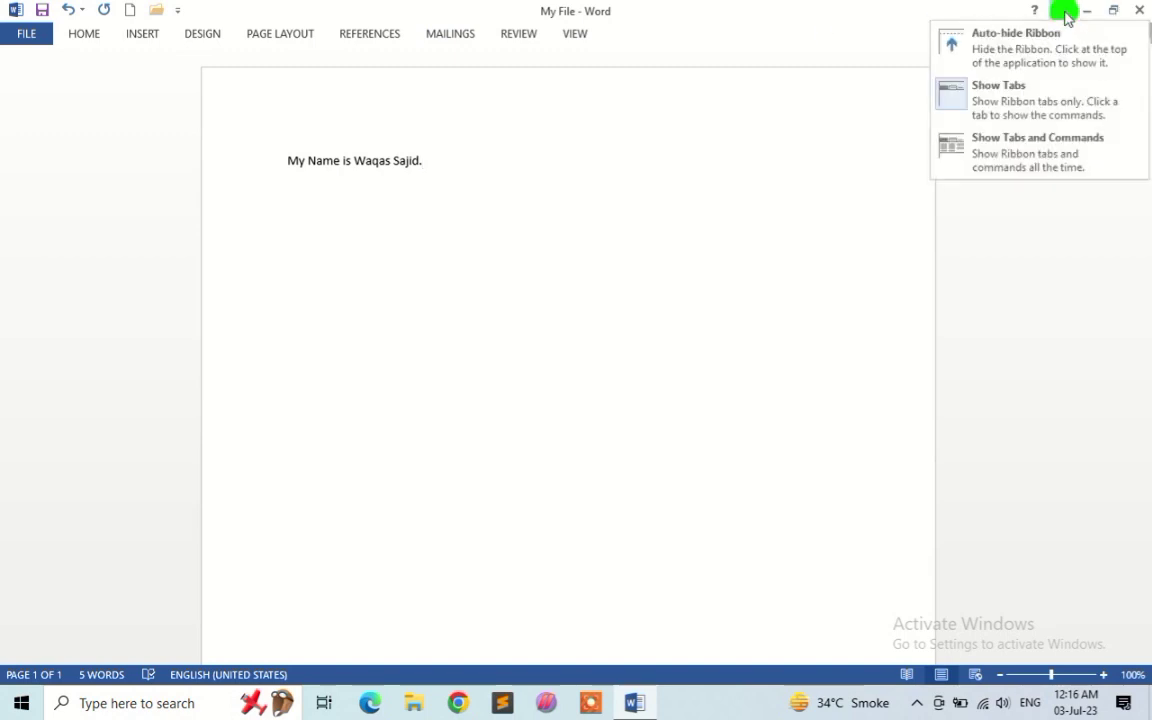
{"action": "left_click", "coordinate": [1049, 146]}
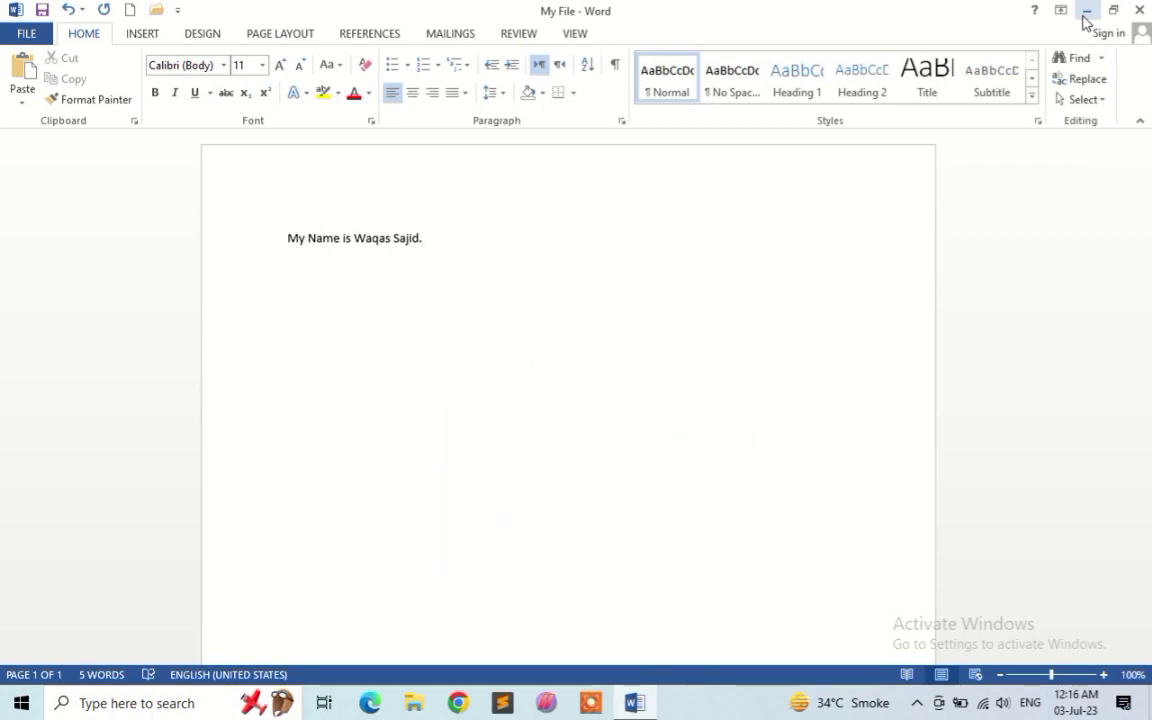
- Minimize the My File window to the desktop and bring it back up
{"action": "left_click", "coordinate": [1086, 12]}
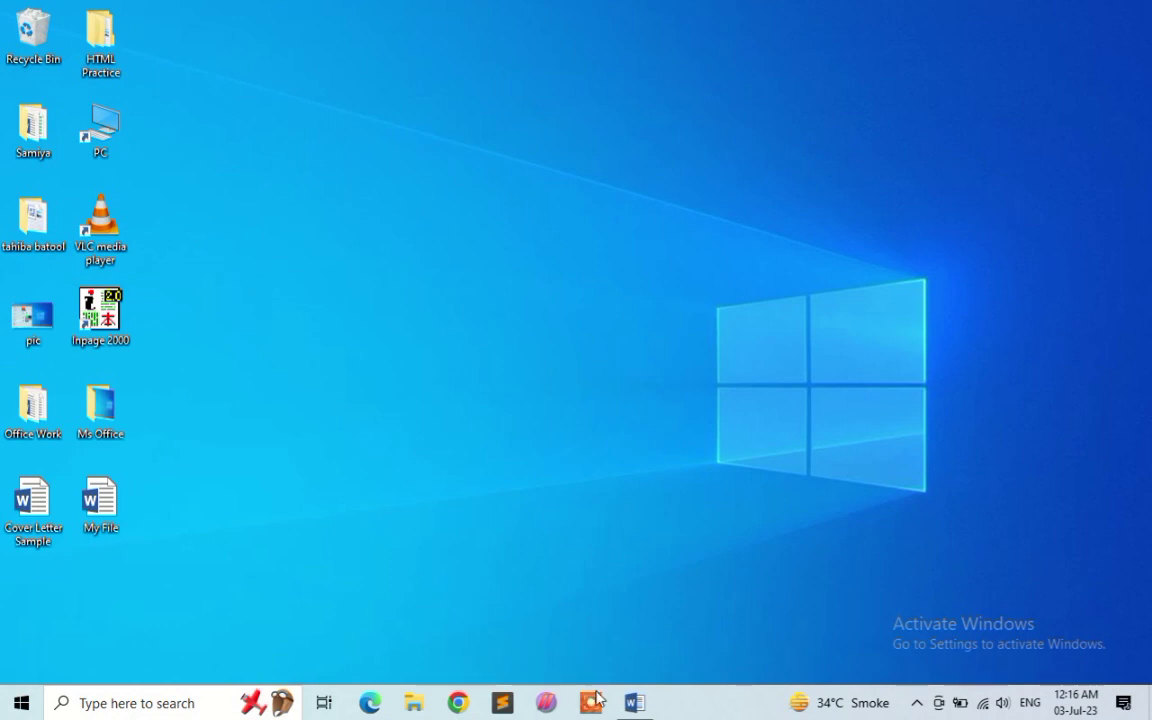
{"action": "mouse_move", "coordinate": [636, 705]}
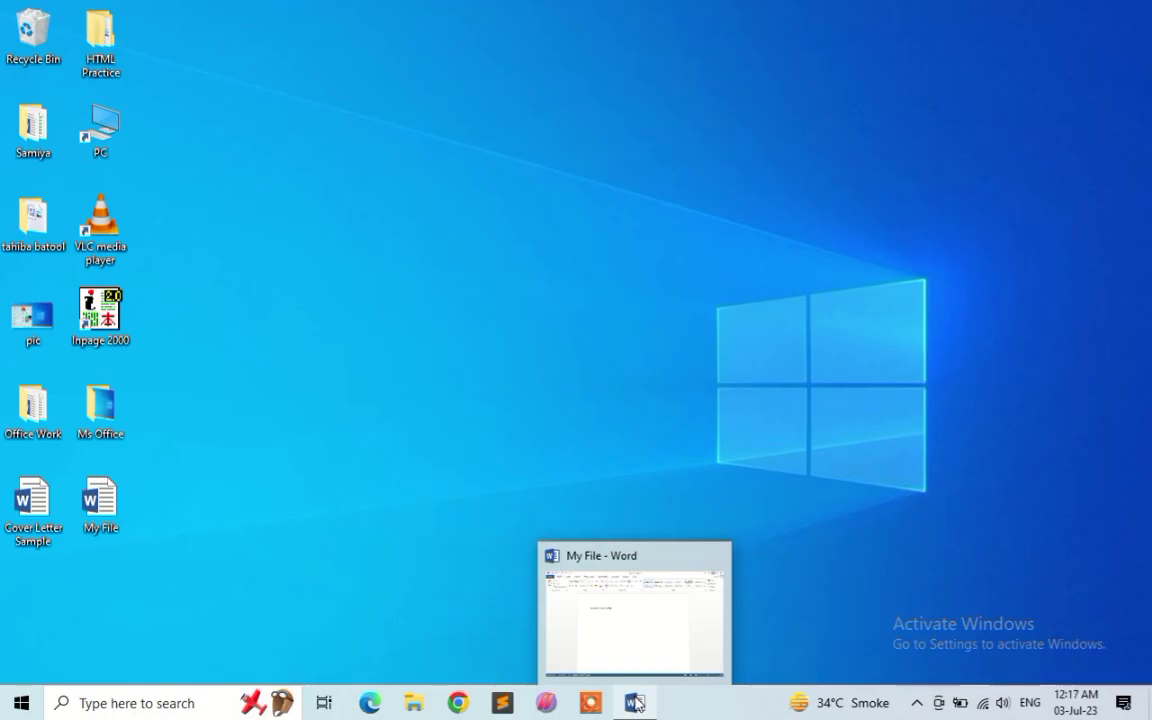
{"action": "left_click", "coordinate": [636, 705]}
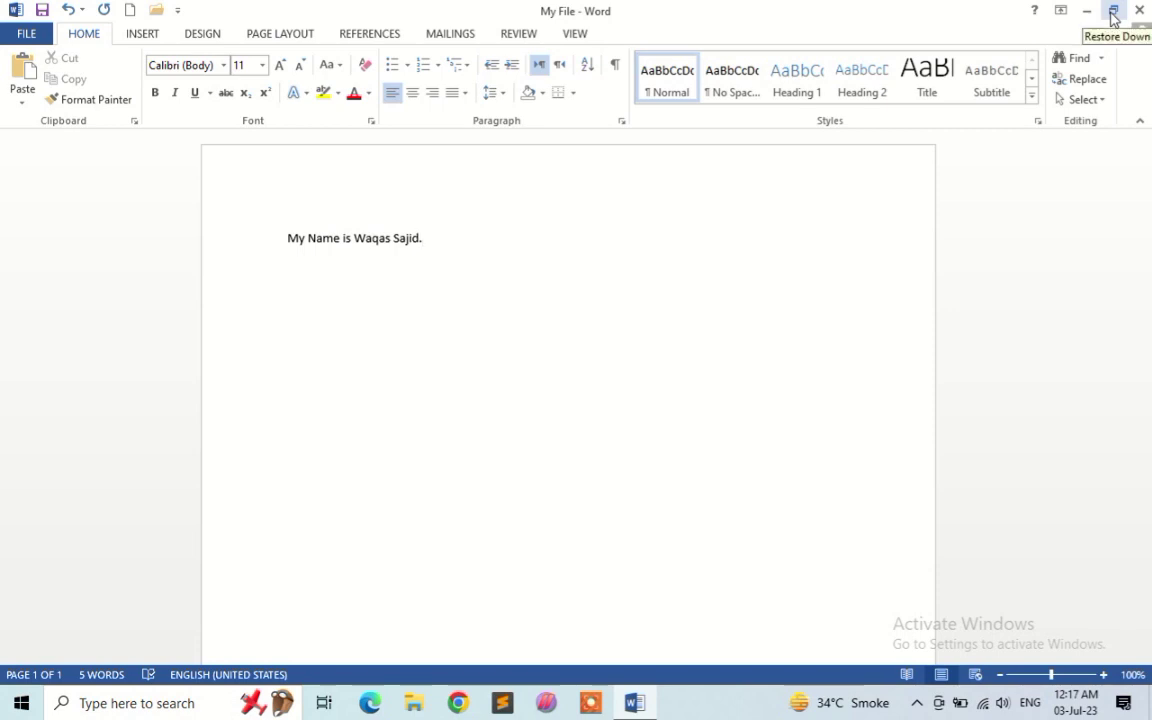
- Restore the My File window down, make it narrower and slightly taller, and maximize it again
{"action": "left_click", "coordinate": [1113, 11]}
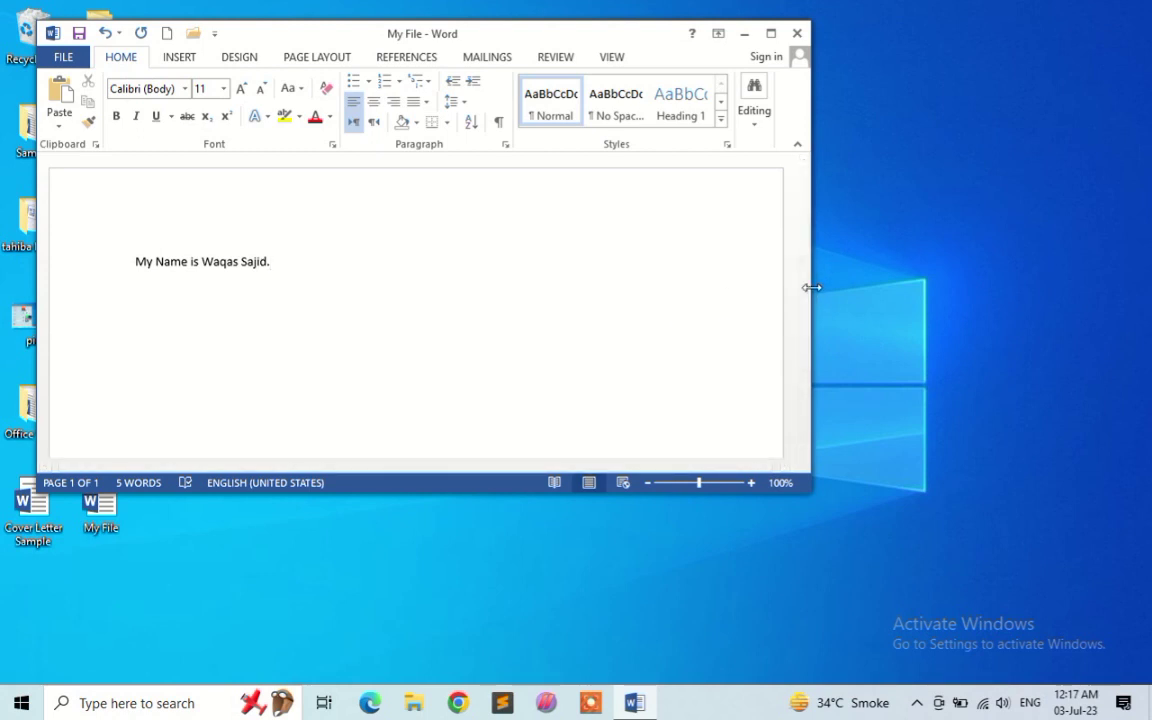
{"action": "left_click_drag", "start_coordinate": [810, 288], "coordinate": [763, 303]}
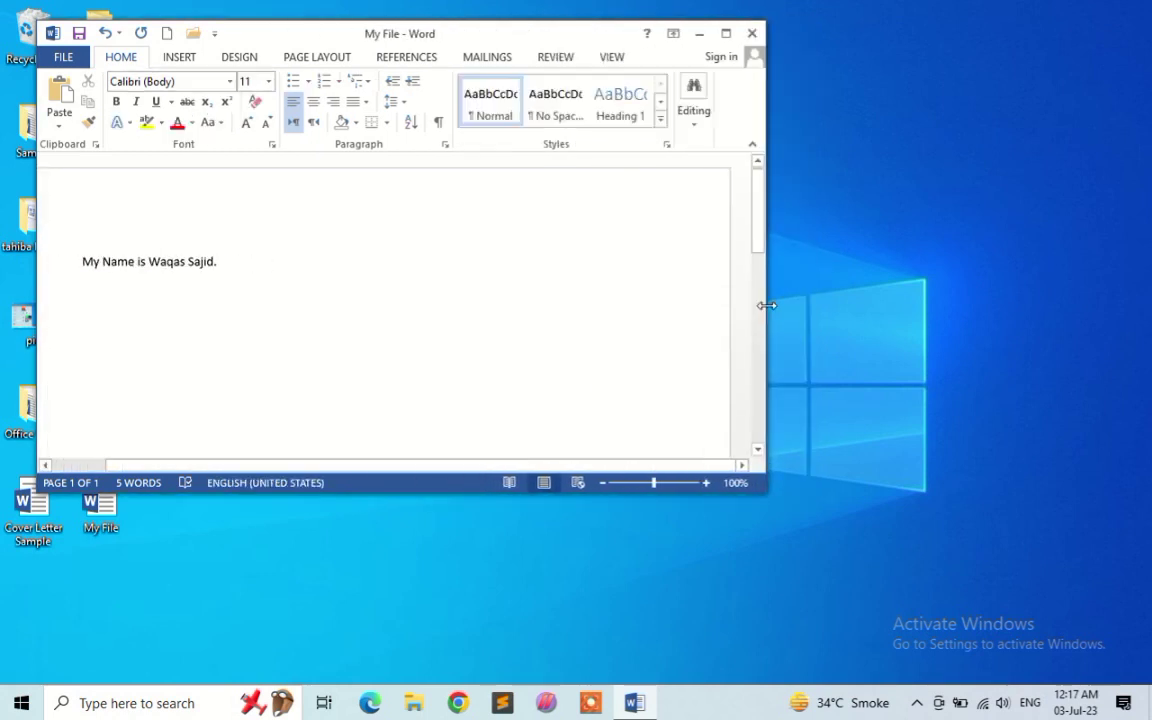
{"action": "left_click_drag", "start_coordinate": [448, 498], "coordinate": [480, 527]}
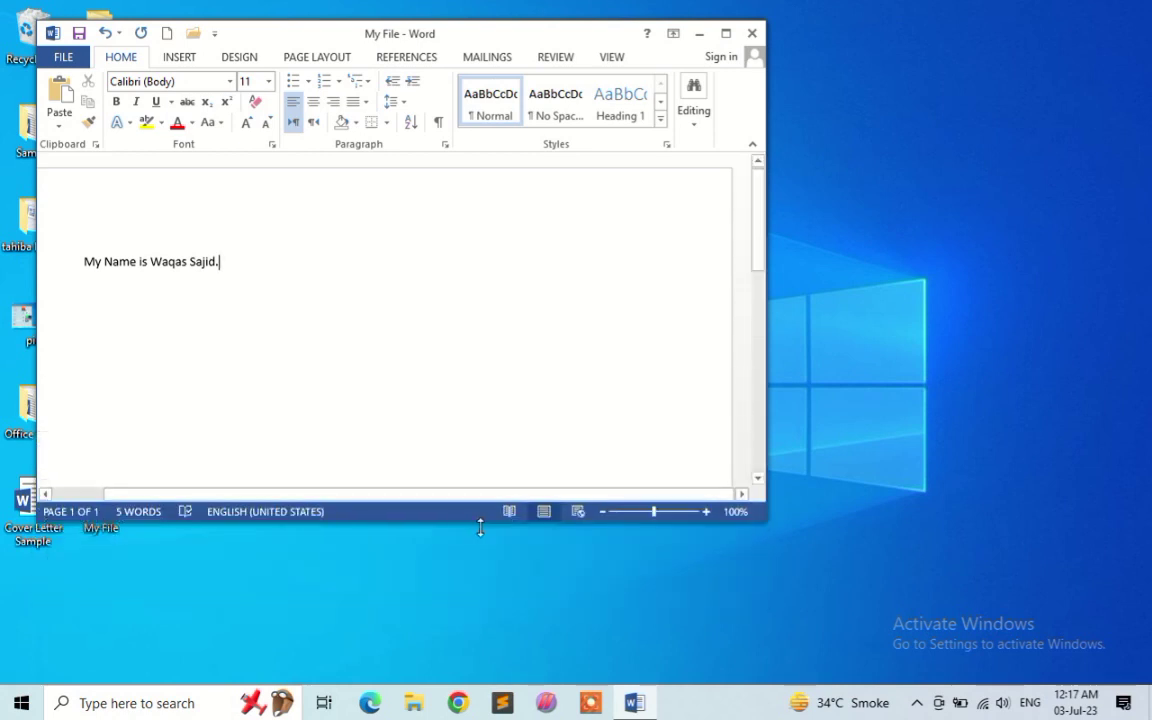
{"action": "left_click", "coordinate": [872, 392]}
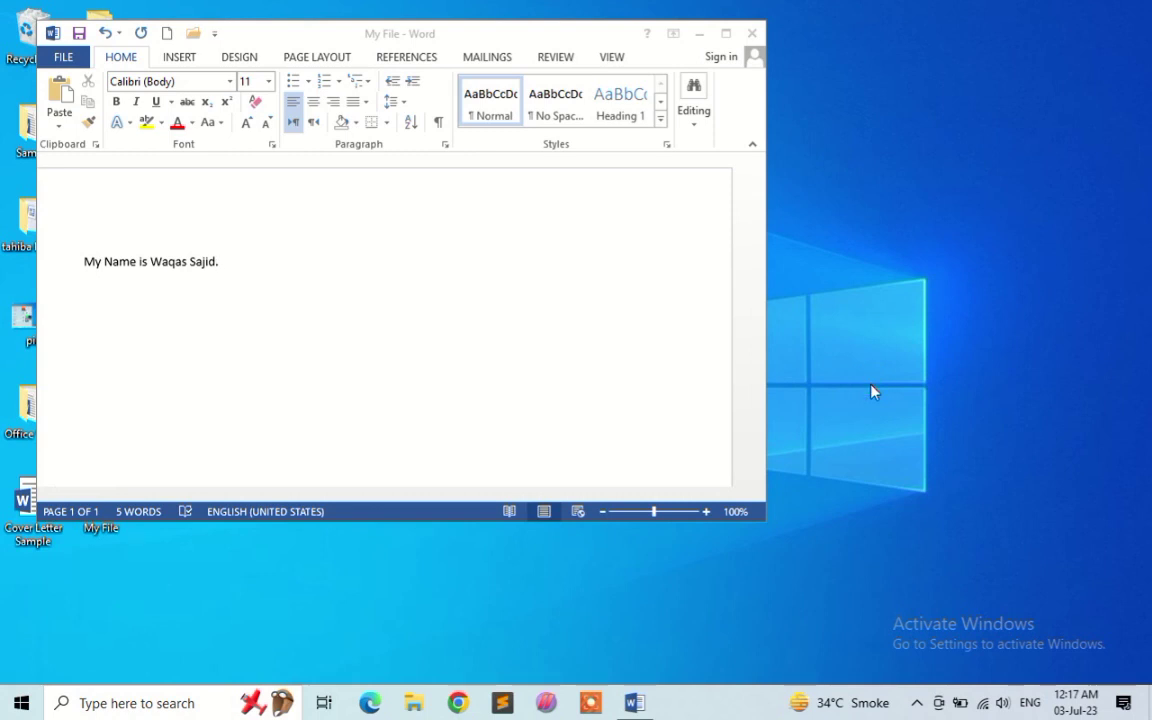
{"action": "left_click", "coordinate": [726, 40]}
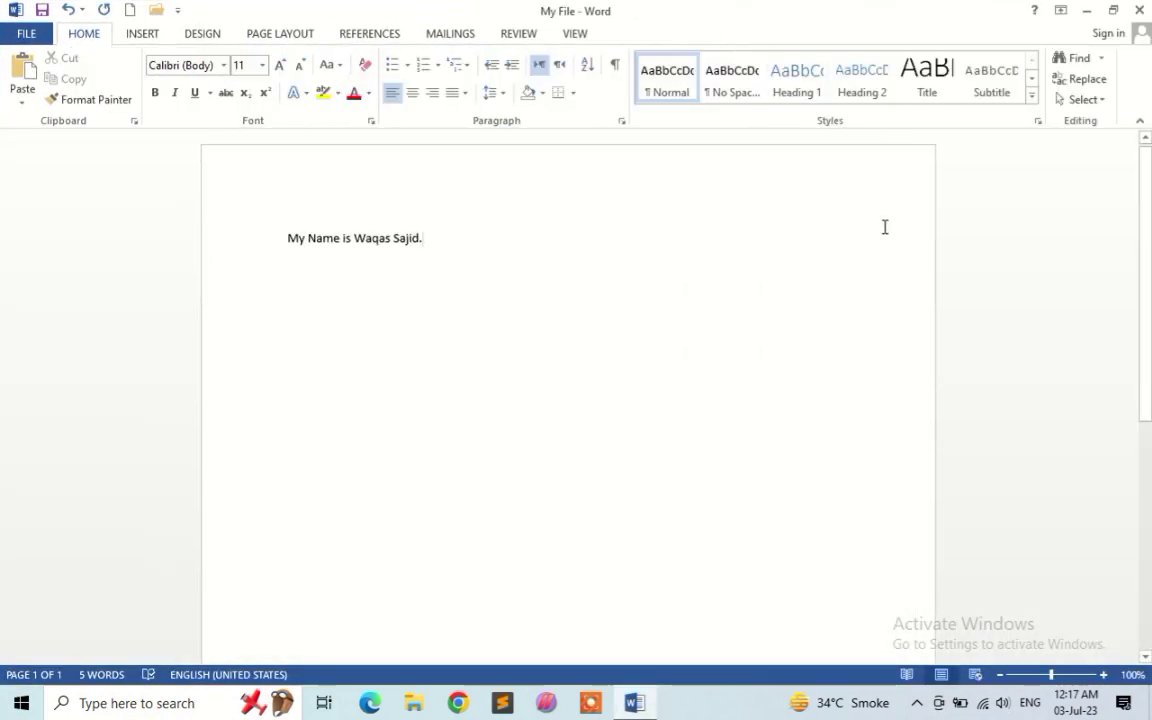
- Close the My File document without saving its changes
{"action": "left_click", "coordinate": [1138, 12]}
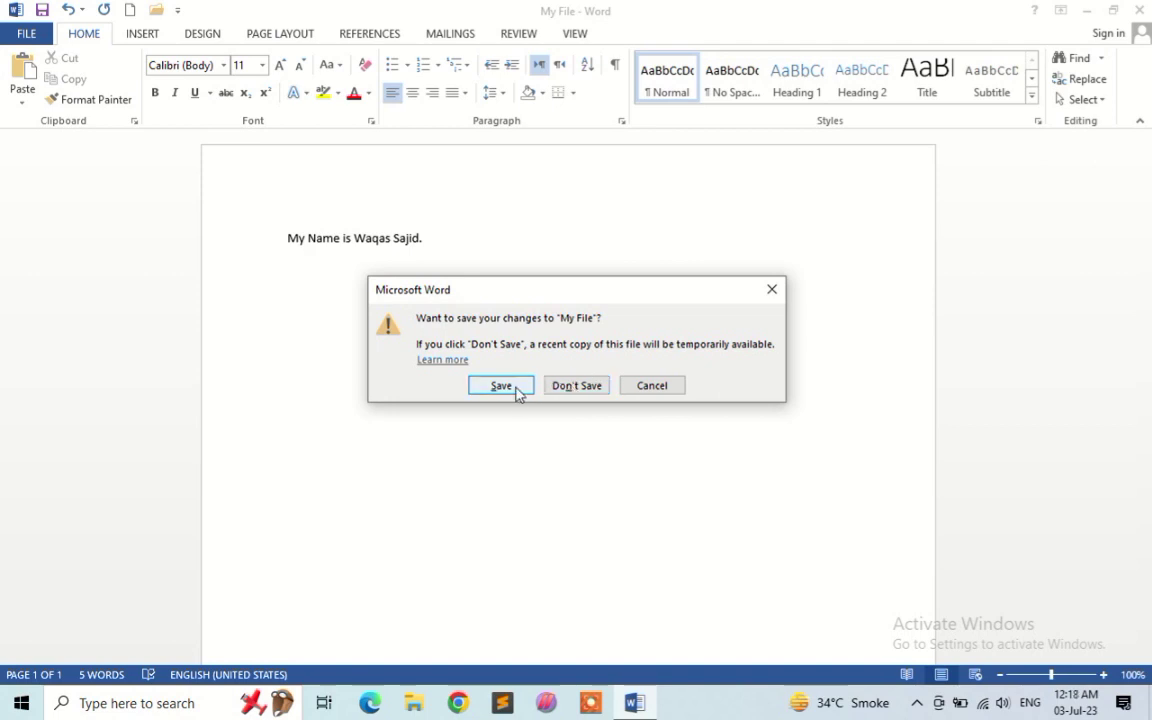
{"action": "left_click", "coordinate": [565, 387]}
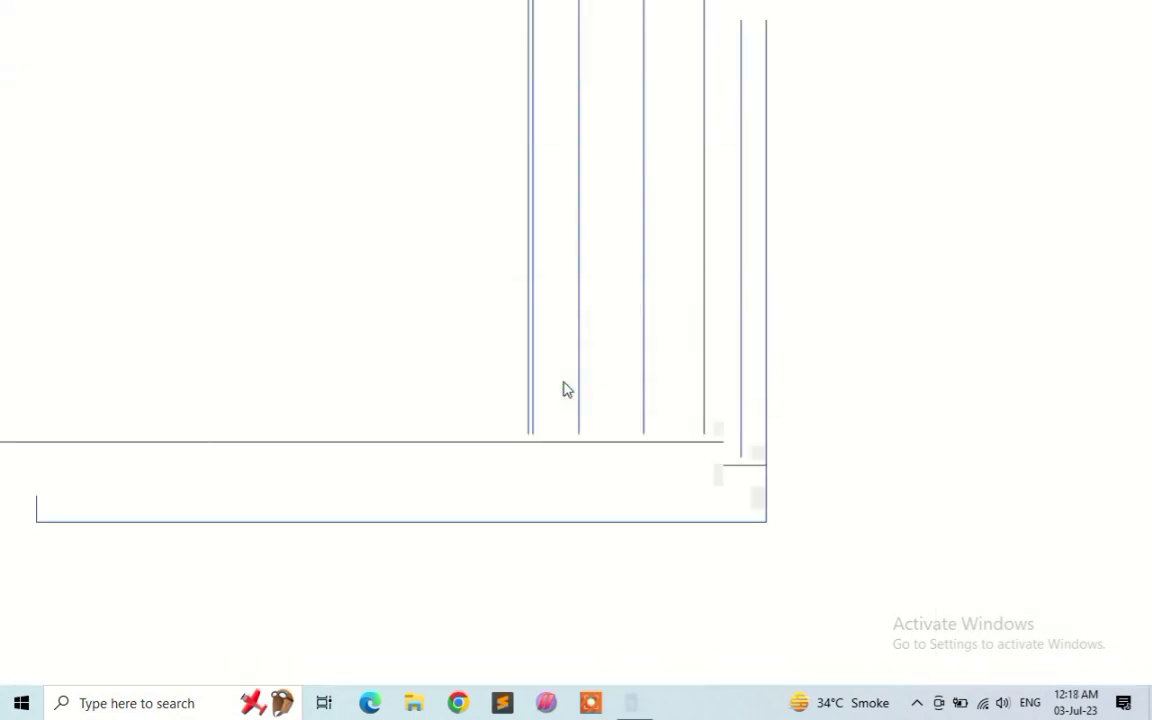